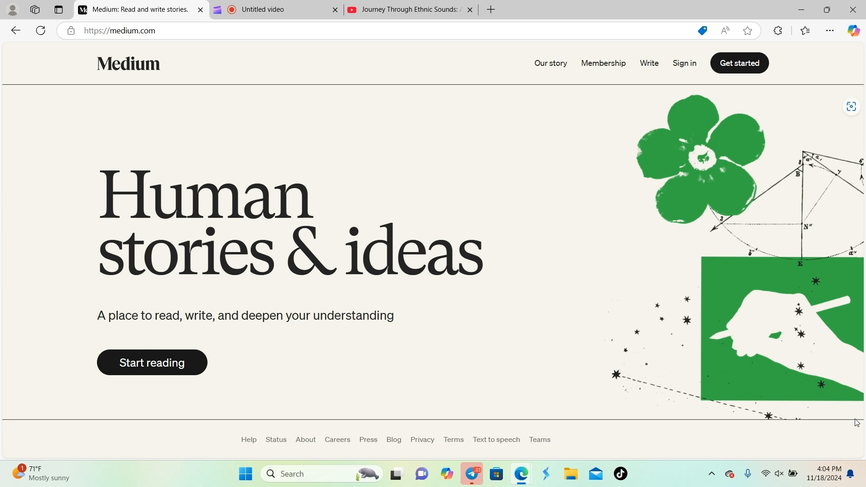
- Sign up for Medium with a Google account
{"action": "left_click", "coordinate": [738, 64]}
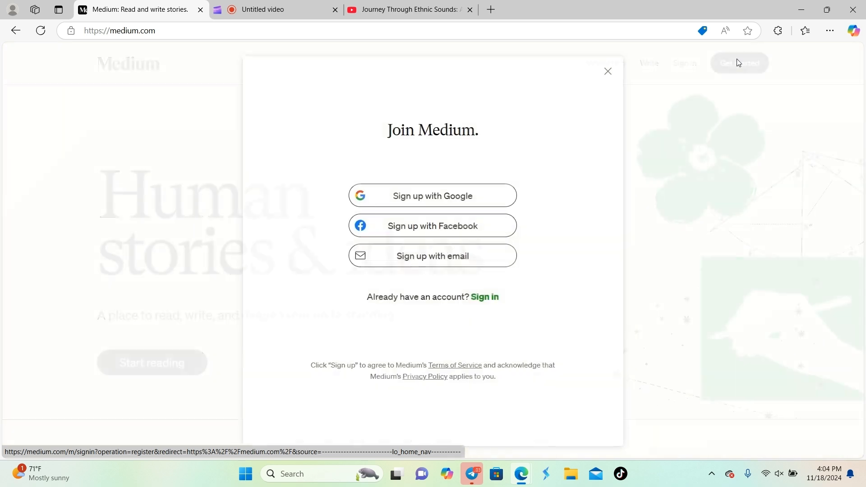
{"action": "left_click", "coordinate": [428, 199]}
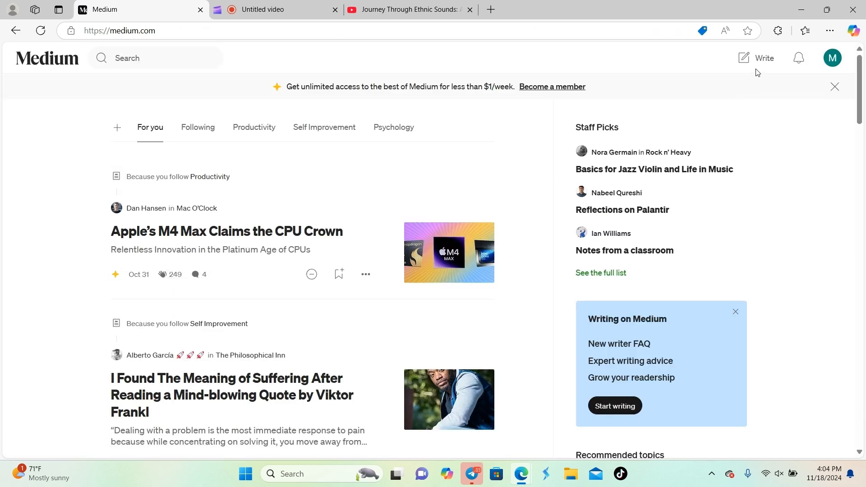
- Start a new story and title it "Sample Story"
{"action": "left_click", "coordinate": [744, 60]}
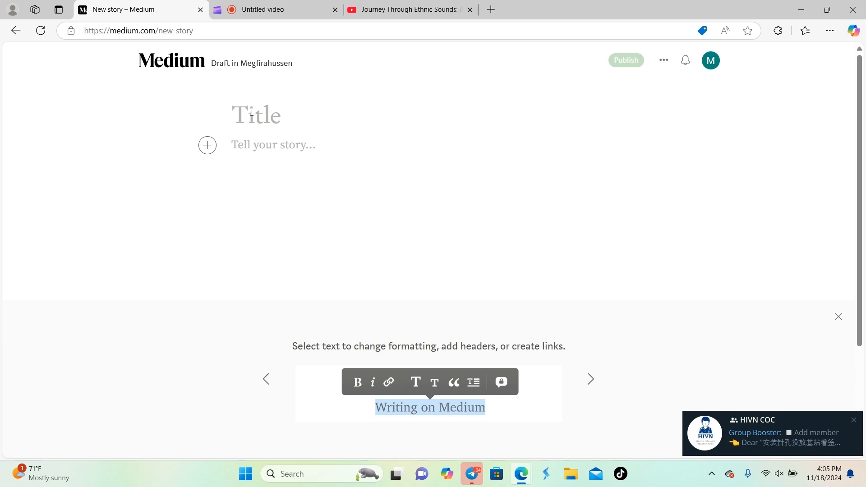
{"action": "left_click", "coordinate": [235, 110]}
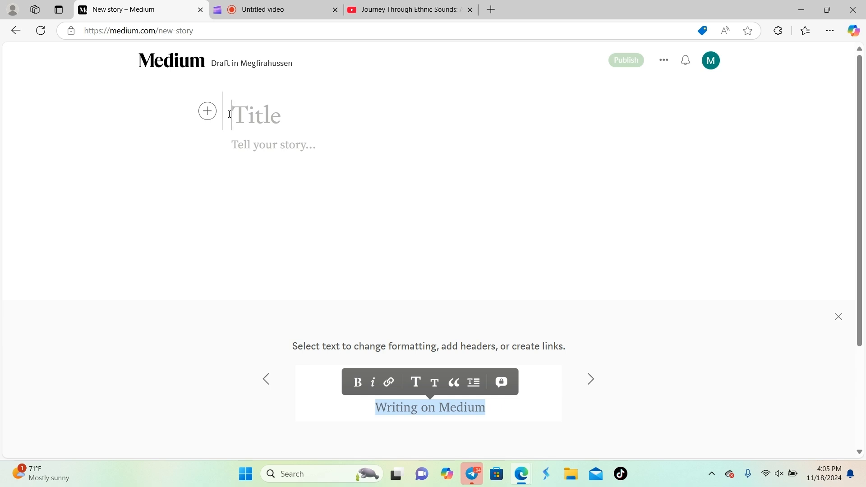
{"action": "type", "text": "Sampl"}
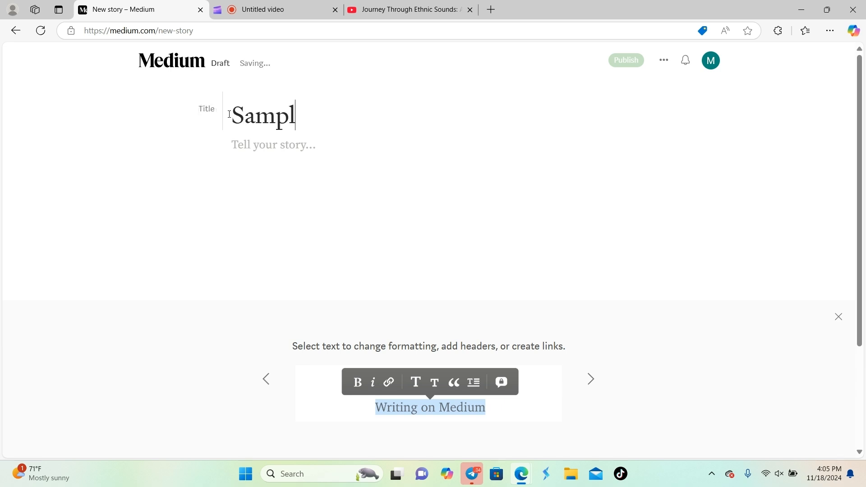
{"action": "type", "text": "e Story"}
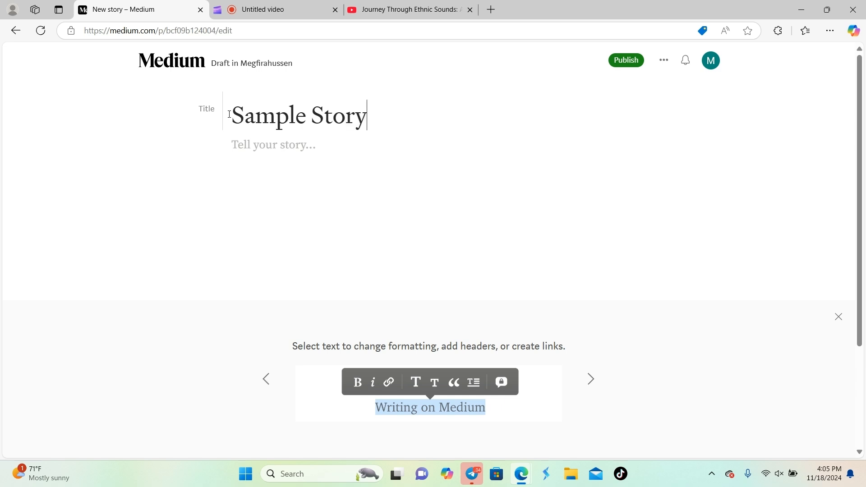
- Write "hellow everyone1" as the first line of text beneath the title
{"action": "key", "text": "Return"}
{"action": "type", "text": "h"}
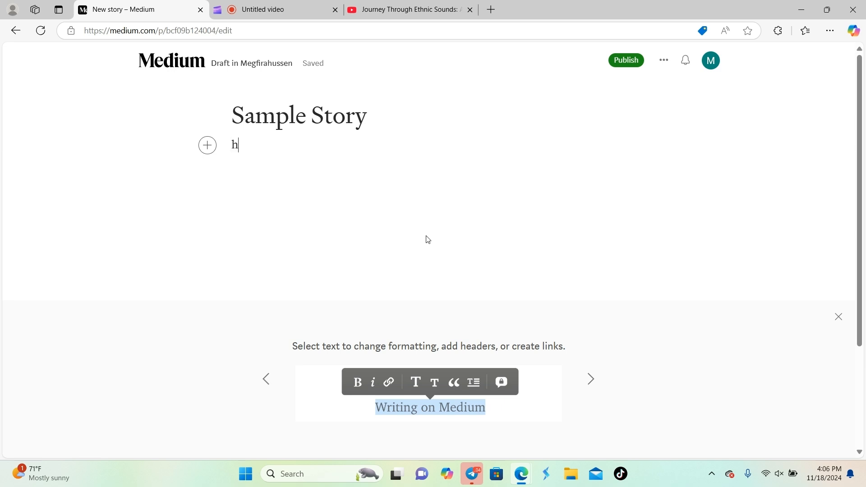
{"action": "type", "text": "ellow e"}
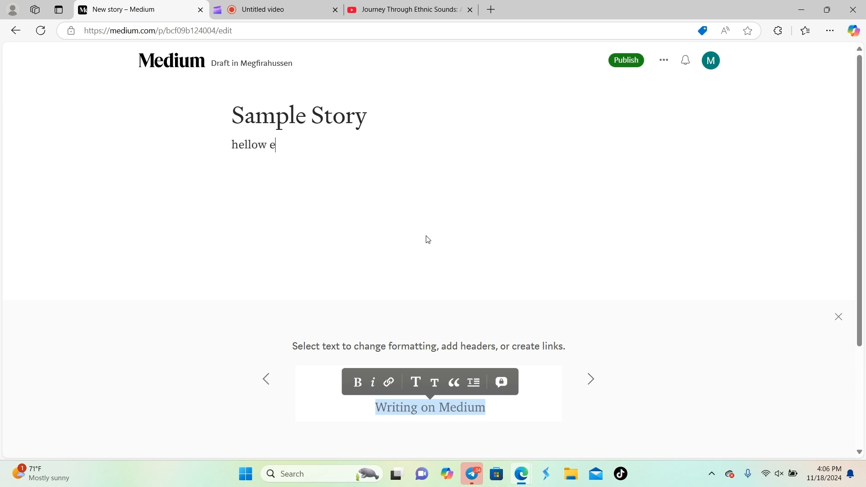
{"action": "type", "text": "veryone"}
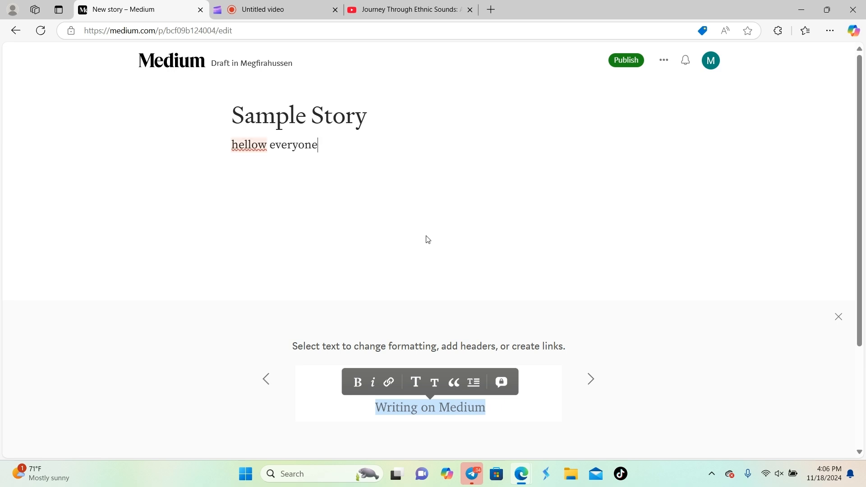
{"action": "type", "text": "1"}
- Correct the misspelled "hellow" with the suggestion "hello" and capitalize its first letter
{"action": "left_click", "coordinate": [243, 146]}
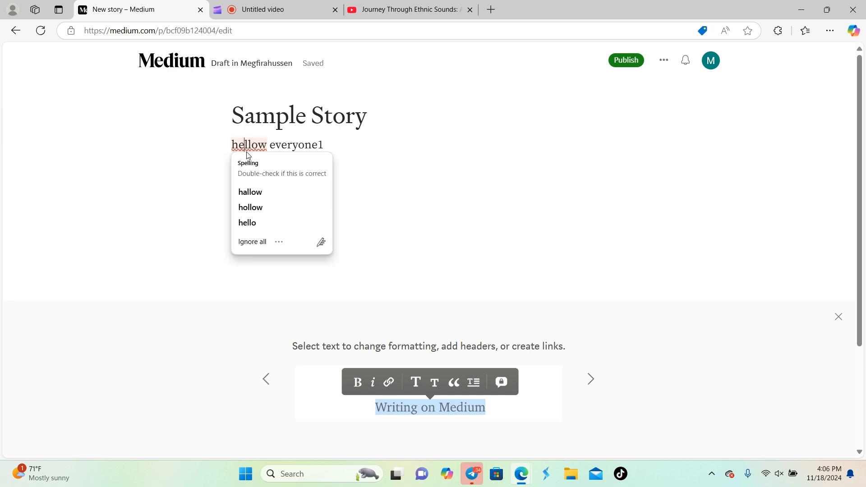
{"action": "left_click", "coordinate": [248, 223]}
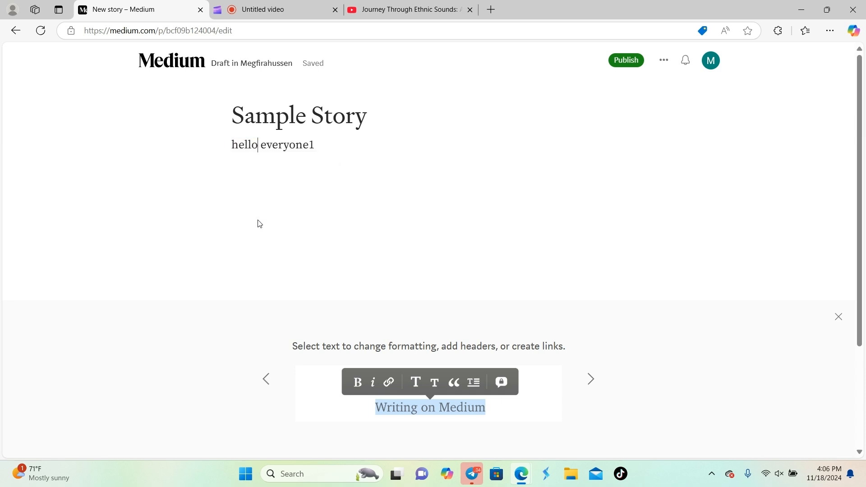
{"action": "left_click", "coordinate": [230, 144]}
{"action": "key", "text": "Delete"}
{"action": "type", "text": "H"}
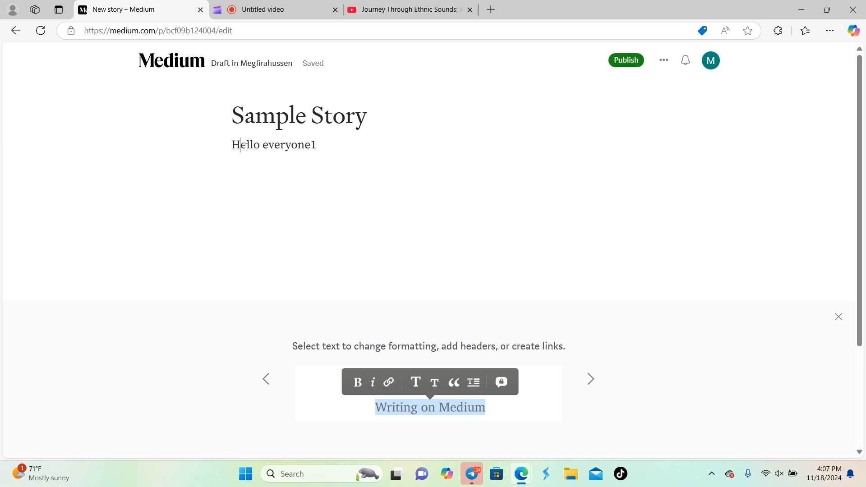
- Format the "Hello everyone1" line as the story's subtitle with the small heading style
{"action": "double_click", "coordinate": [246, 145]}
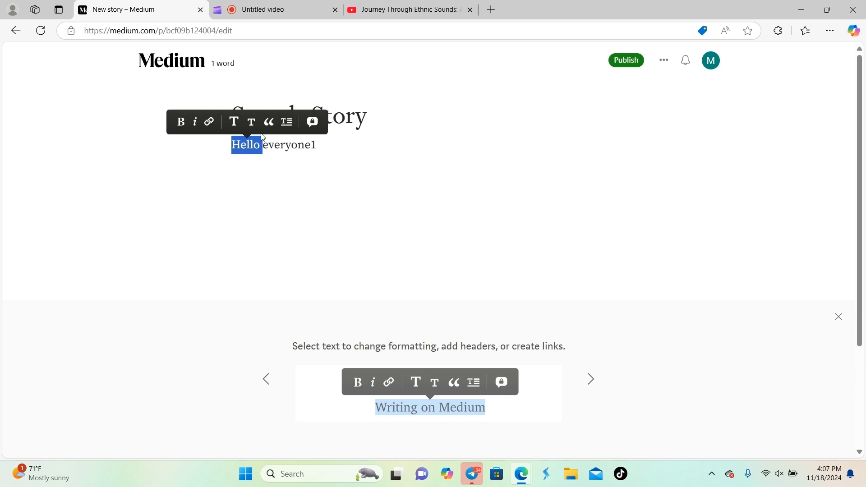
{"action": "left_click", "coordinate": [250, 123]}
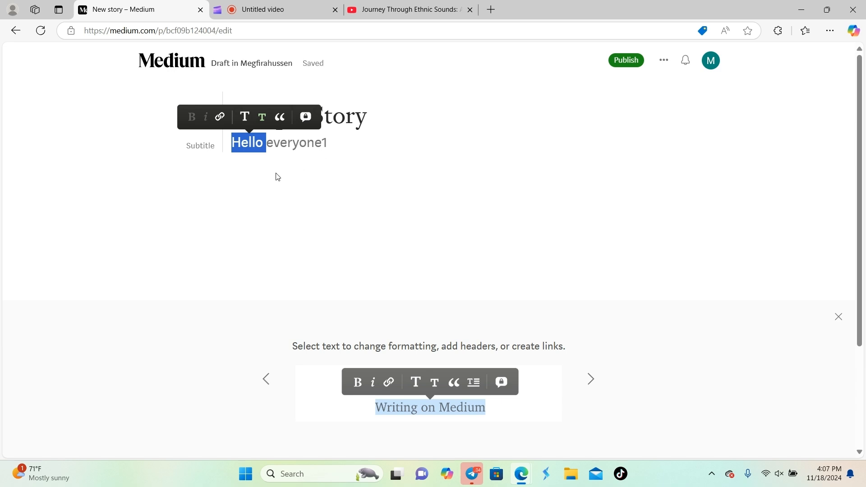
{"action": "left_click", "coordinate": [295, 225]}
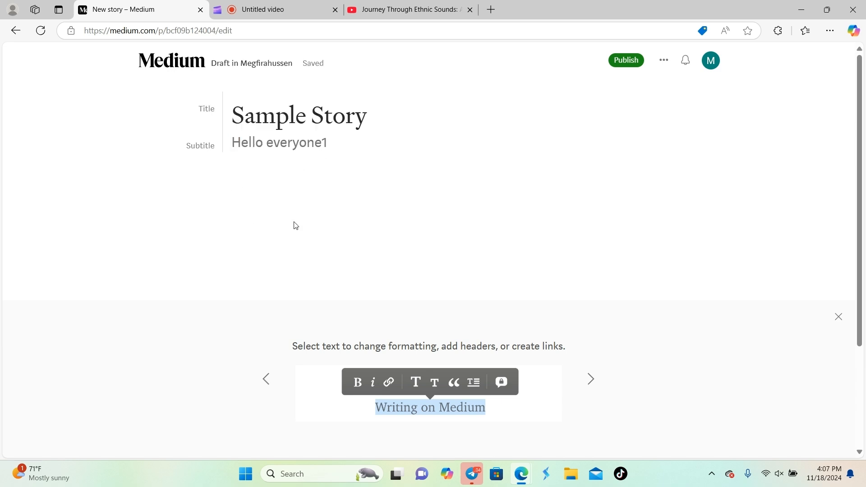
- Insert a new line above the "Sample Story" title and write "part one" on it
{"action": "left_click", "coordinate": [232, 105]}
{"action": "key", "text": "Return"}
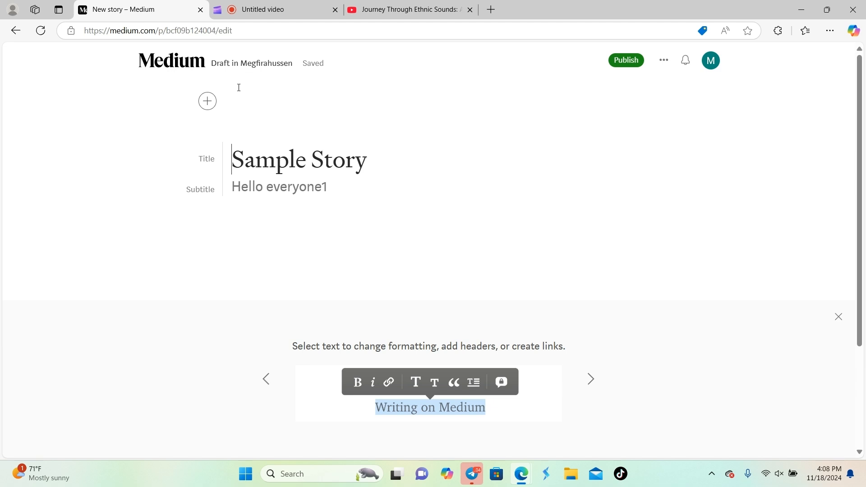
{"action": "key", "text": "Return"}
{"action": "type", "text": "p"}
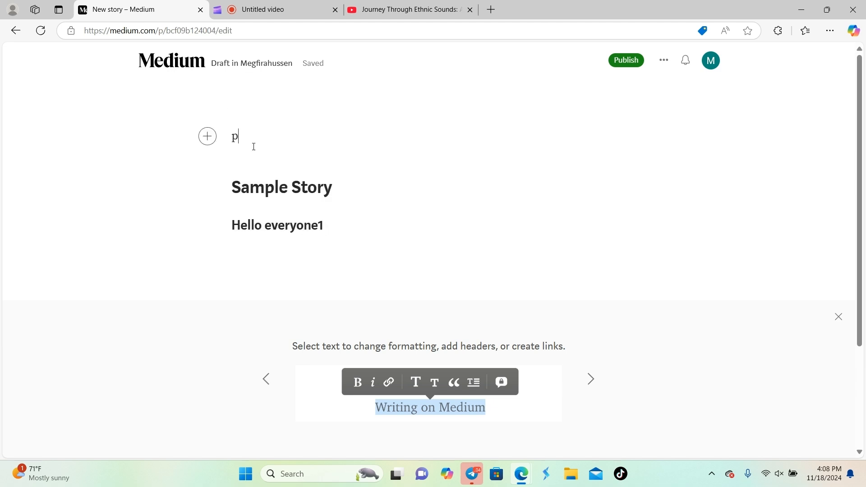
{"action": "type", "text": "art one"}
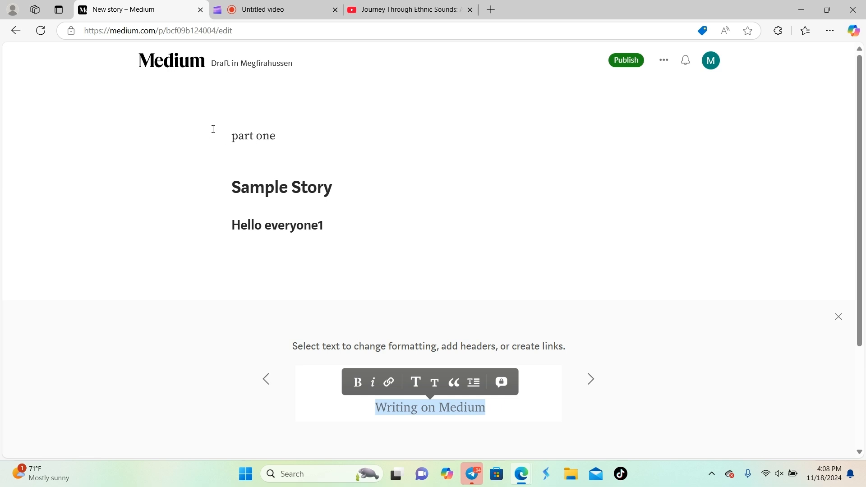
- Turn the "part one" line above the title into a kicker with the small heading style
{"action": "double_click", "coordinate": [236, 135]}
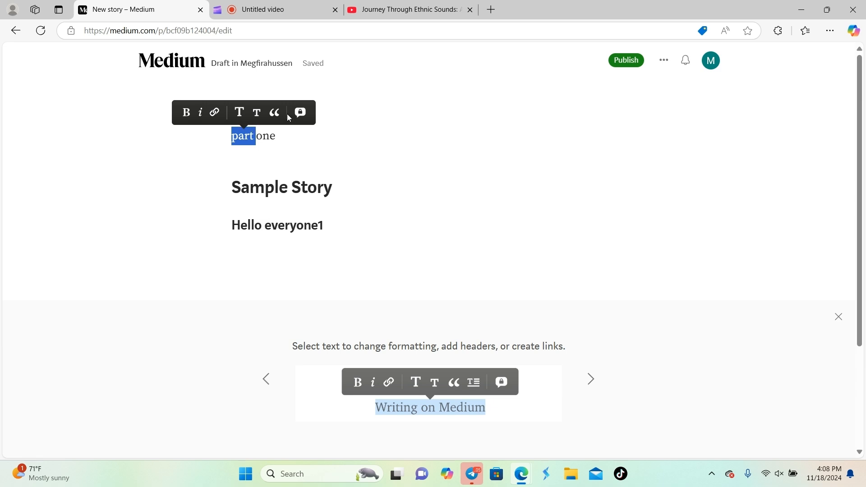
{"action": "left_click", "coordinate": [257, 113]}
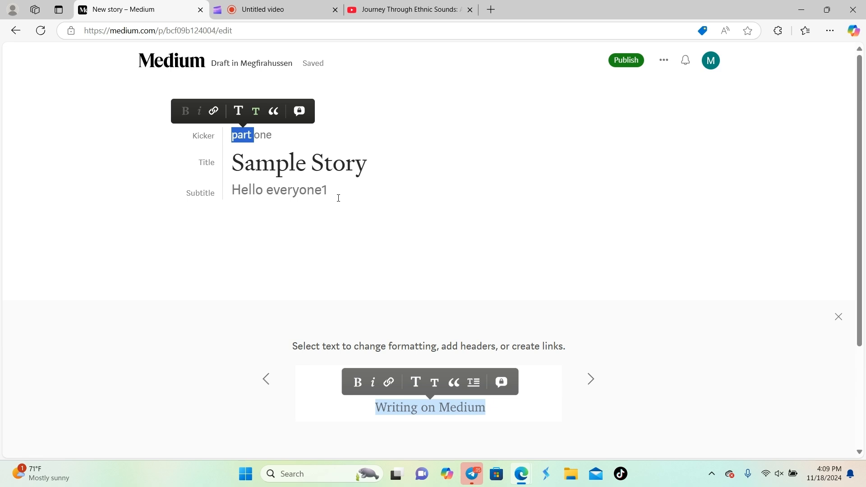
{"action": "left_click", "coordinate": [339, 197]}
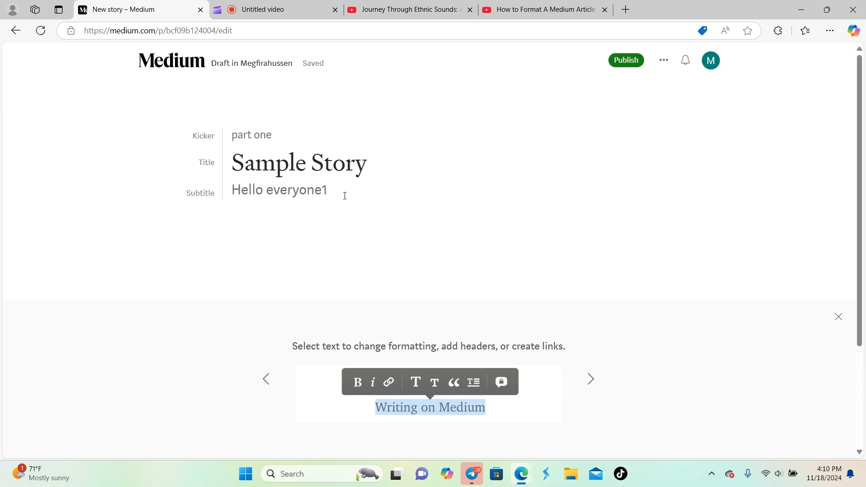
- Write three body paragraphs: "Hello everyone!", a channel welcome about sharing ideas with the world, and "Hope you enjoy your stay, Thank you."
{"action": "key", "text": "Return"}
{"action": "type", "text": "Hello everyone! welcome to my channel. this will be a place for me where i can write and share my ideas with the world. Hope you enjoy your stay, Thank you."}
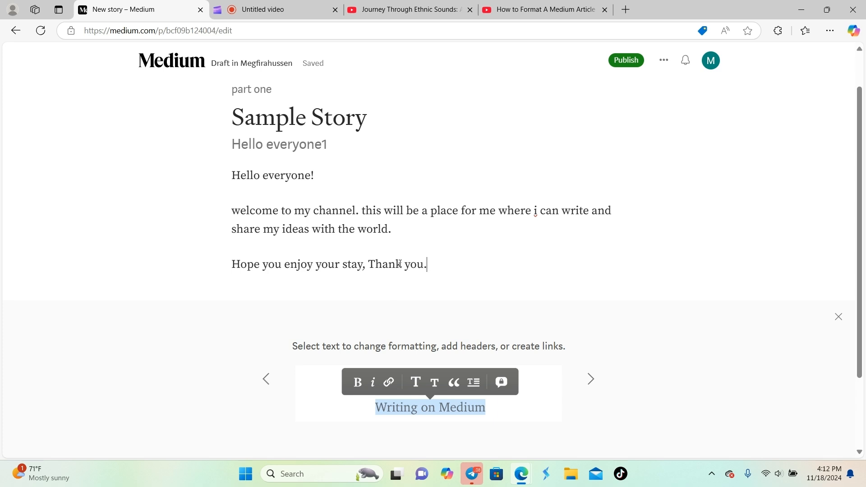
- Add a separator below the last body paragraph and paste a copy of the three paragraphs beneath it
{"action": "key", "text": "Return"}
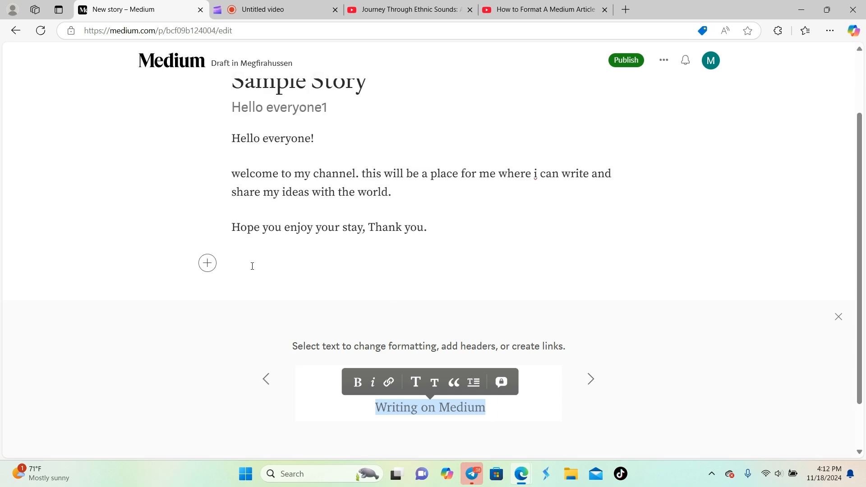
{"action": "left_click", "coordinate": [206, 263]}
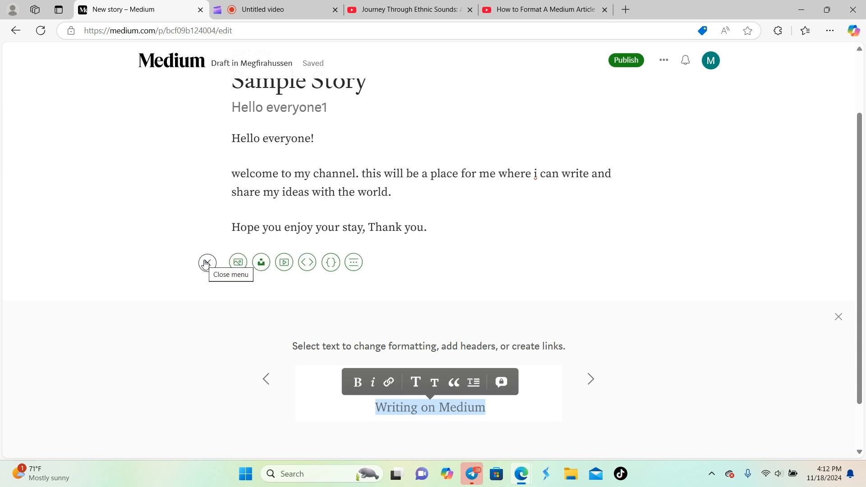
{"action": "left_click", "coordinate": [354, 263]}
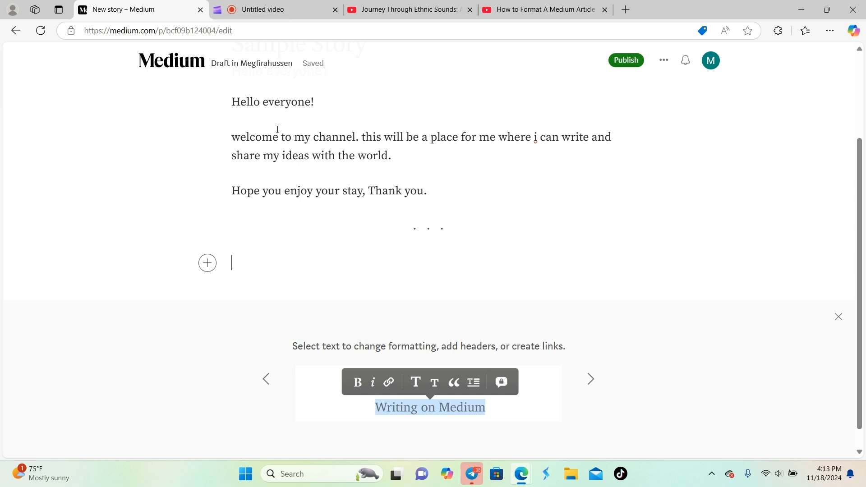
{"action": "right_click", "coordinate": [240, 267]}
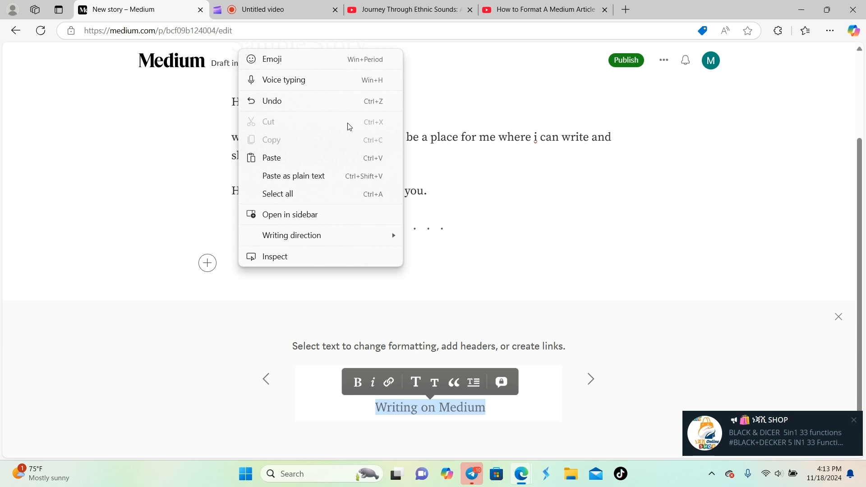
{"action": "left_click", "coordinate": [337, 161]}
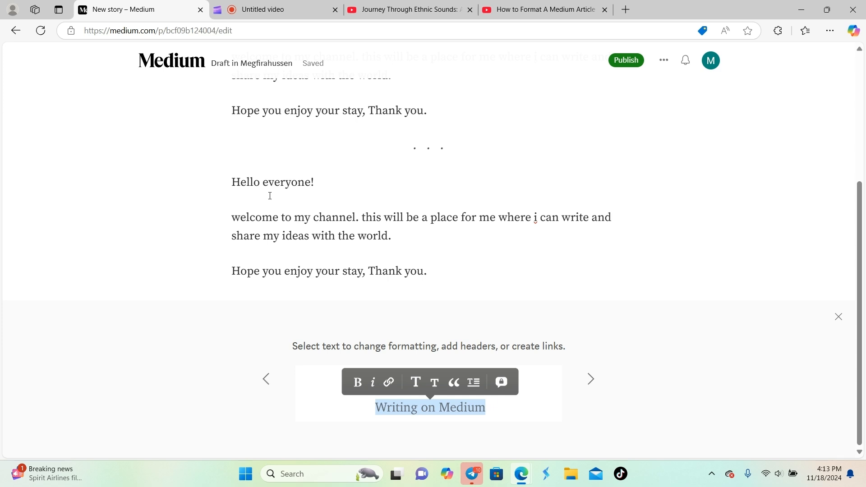
- Format the "Hello everyone!" line below the separator as a large heading
{"action": "left_click_drag", "start_coordinate": [231, 180], "coordinate": [317, 176]}
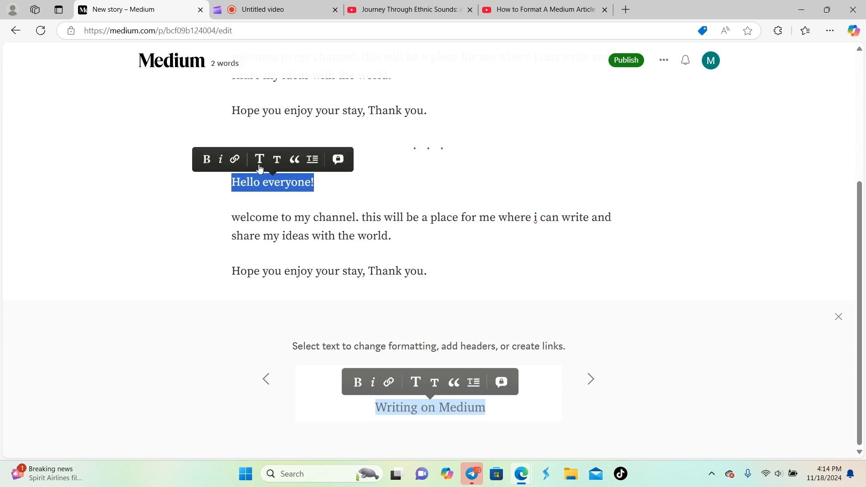
{"action": "left_click", "coordinate": [259, 159]}
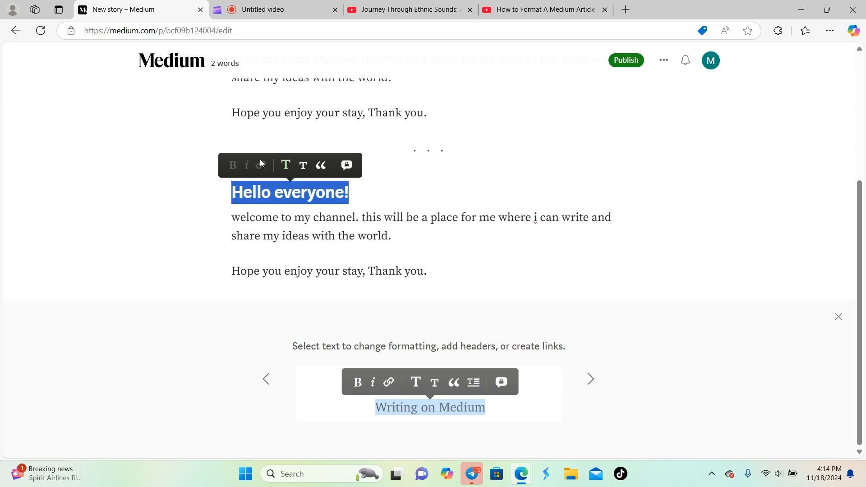
{"action": "left_click", "coordinate": [216, 253]}
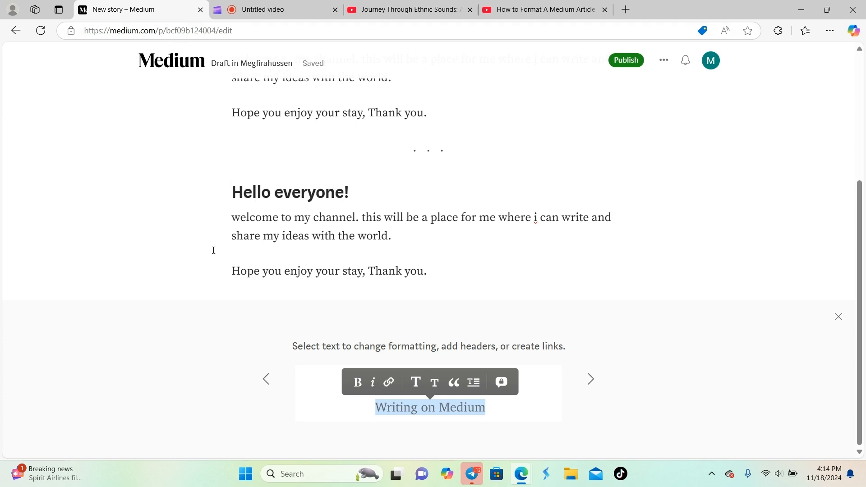
- Add an "h2 section" line after the pasted welcome paragraph and format it as a large heading
{"action": "left_click", "coordinate": [400, 239]}
{"action": "key", "text": "Return"}
{"action": "type", "text": "h"}
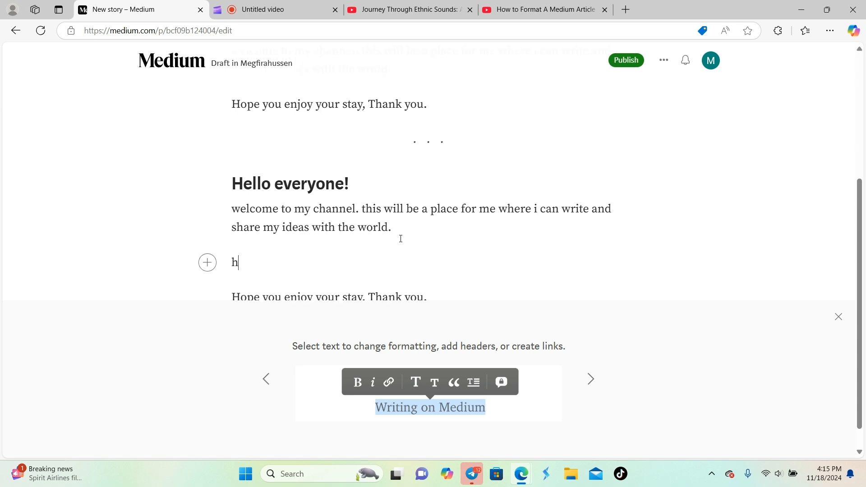
{"action": "type", "text": "2 sect"}
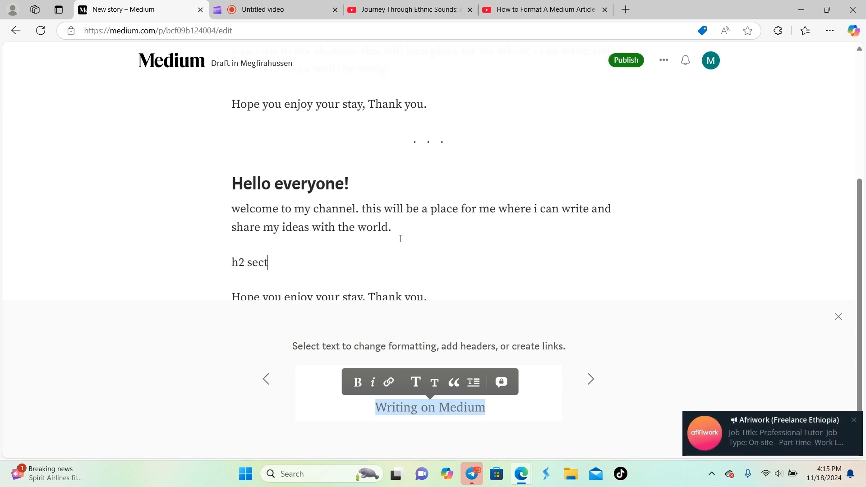
{"action": "type", "text": "ion"}
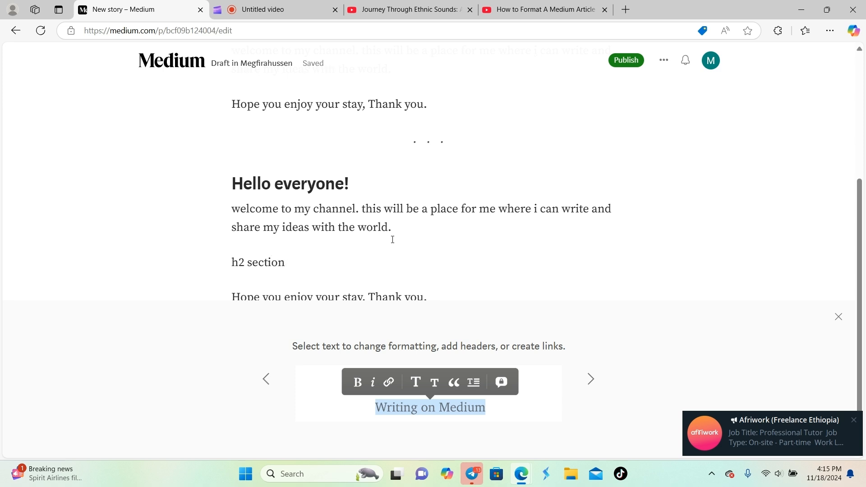
{"action": "left_click_drag", "start_coordinate": [231, 261], "coordinate": [281, 264]}
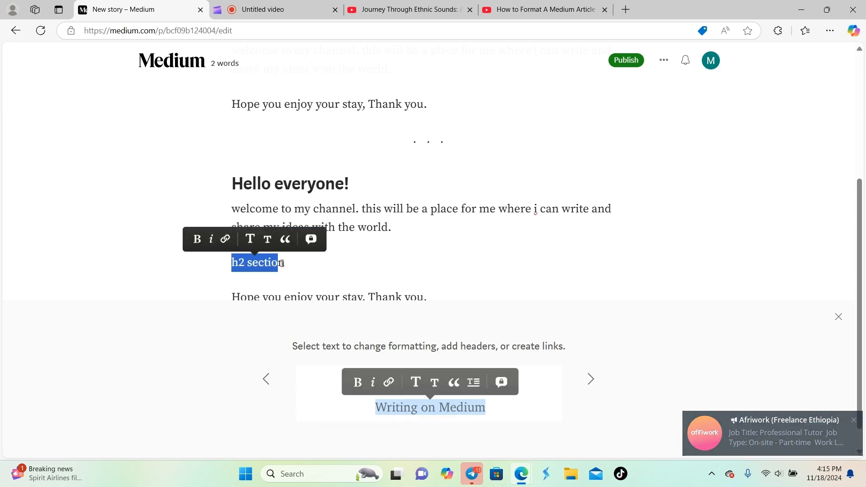
{"action": "left_click", "coordinate": [250, 239]}
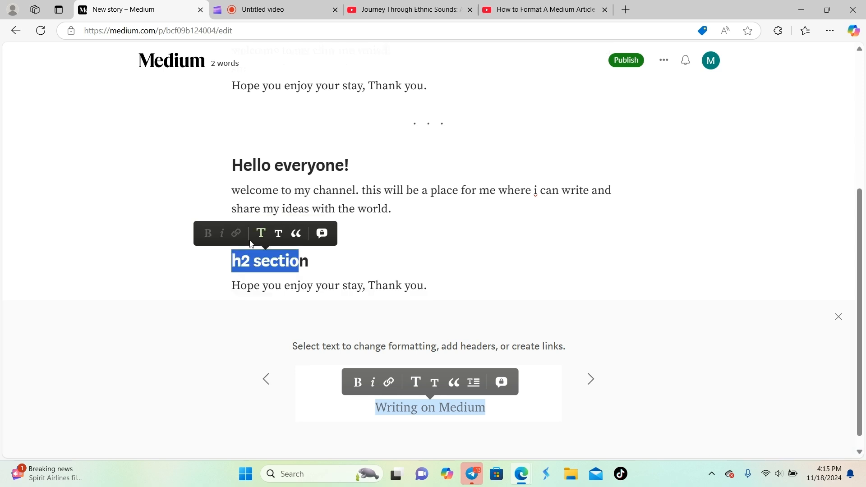
- Number the section headings by adding "1." before "Hello everyone!" and "2." before "h2 section"
{"action": "left_click", "coordinate": [340, 261]}
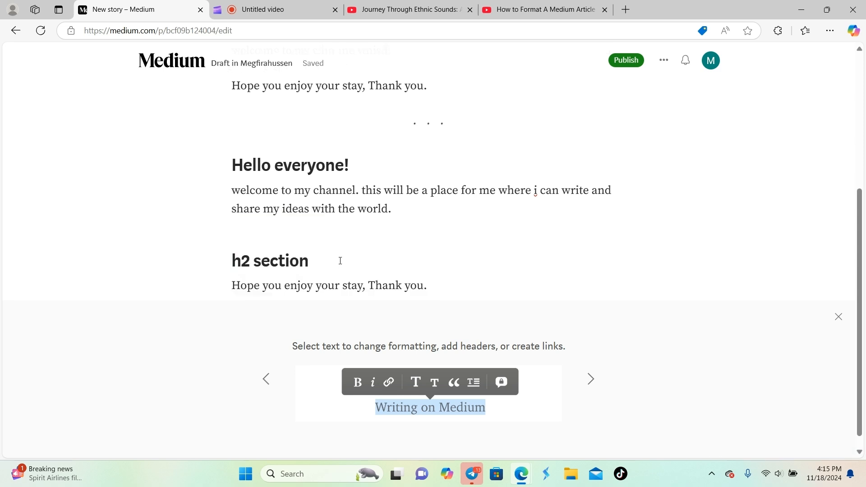
{"action": "left_click", "coordinate": [228, 161]}
{"action": "type", "text": "1."}
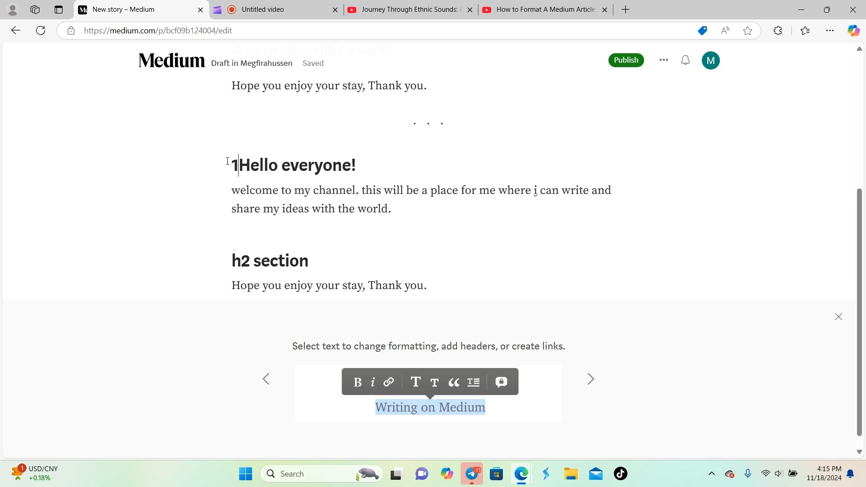
{"action": "left_click", "coordinate": [225, 256]}
{"action": "type", "text": "2."}
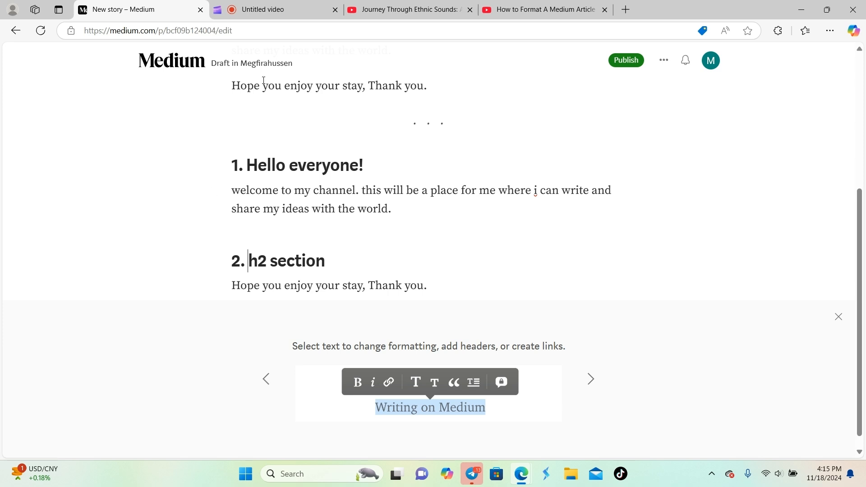
- Add a "2.1 sub section" line below the "2. h2 section" heading and format it as a small heading
{"action": "left_click", "coordinate": [343, 269]}
{"action": "key", "text": "Return"}
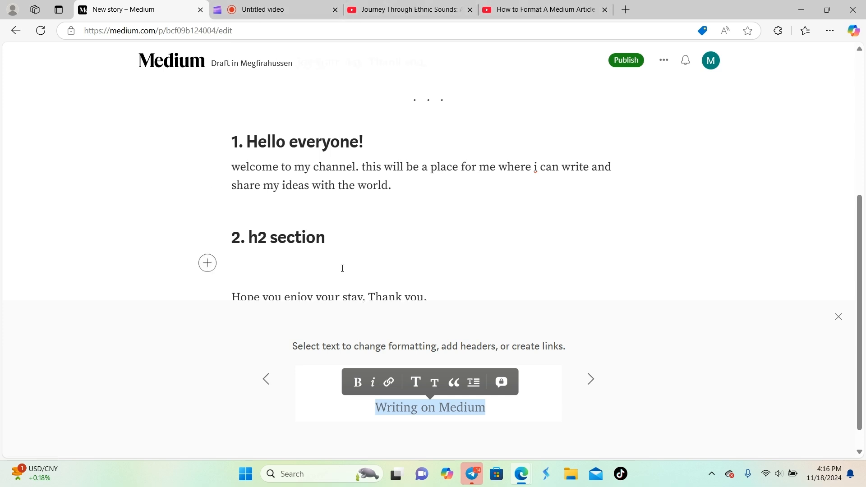
{"action": "type", "text": "sub section"}
{"action": "left_click_drag", "start_coordinate": [232, 262], "coordinate": [292, 261]}
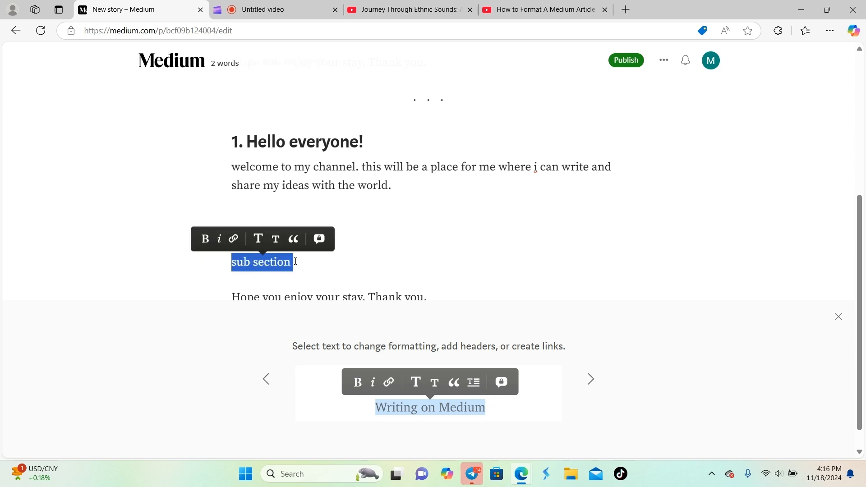
{"action": "left_click", "coordinate": [276, 246]}
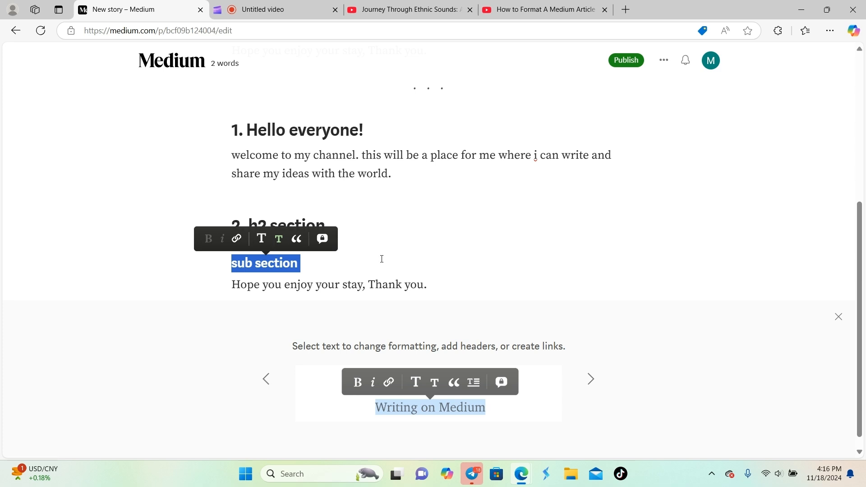
{"action": "left_click", "coordinate": [223, 262]}
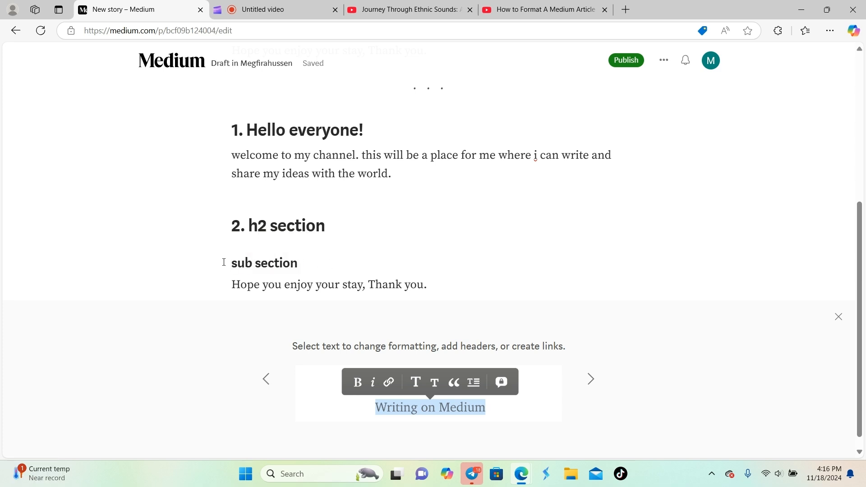
{"action": "type", "text": "2.1"}
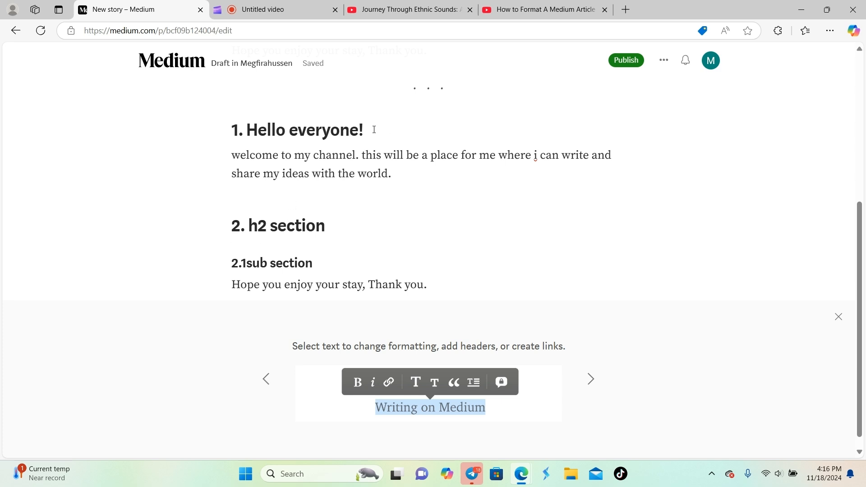
- Add a "1.1 sub section" line below the "1. Hello everyone!" heading and format it as a small heading
{"action": "key", "text": "Return"}
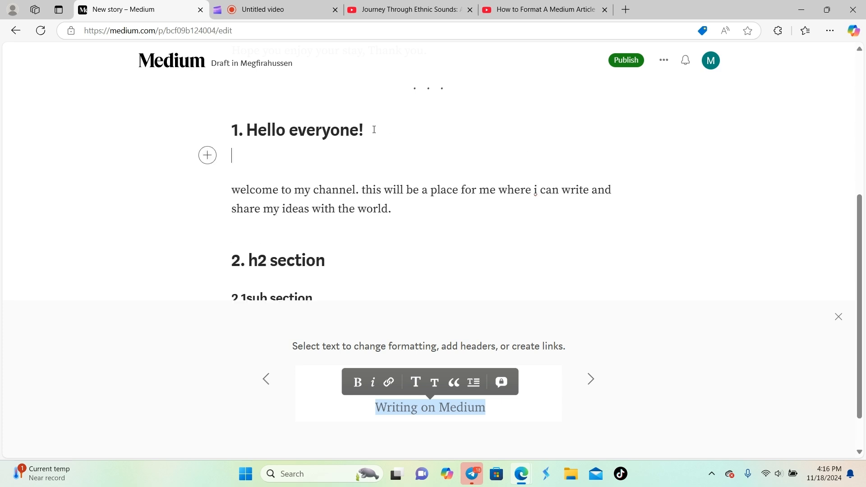
{"action": "scroll", "coordinate": [233, 104], "scroll_direction": "down", "scroll_amount": 1}
{"action": "type", "text": "1.1"}
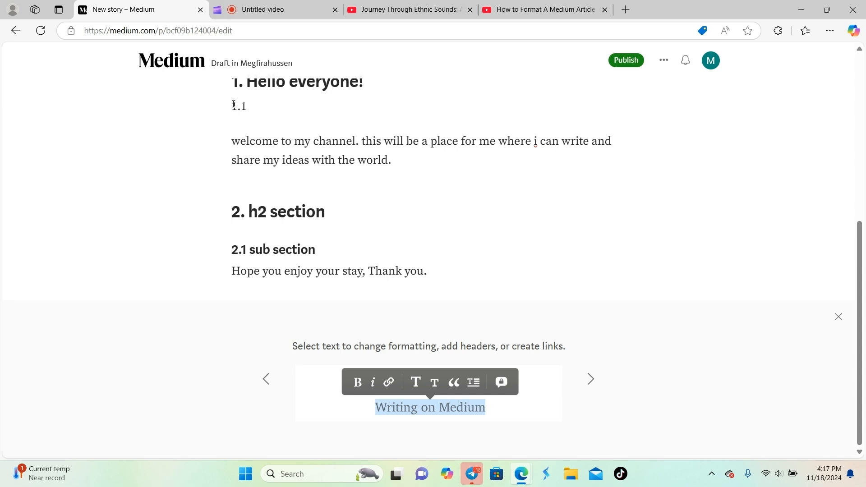
{"action": "type", "text": " sub section"}
{"action": "left_click_drag", "start_coordinate": [314, 105], "coordinate": [217, 103]}
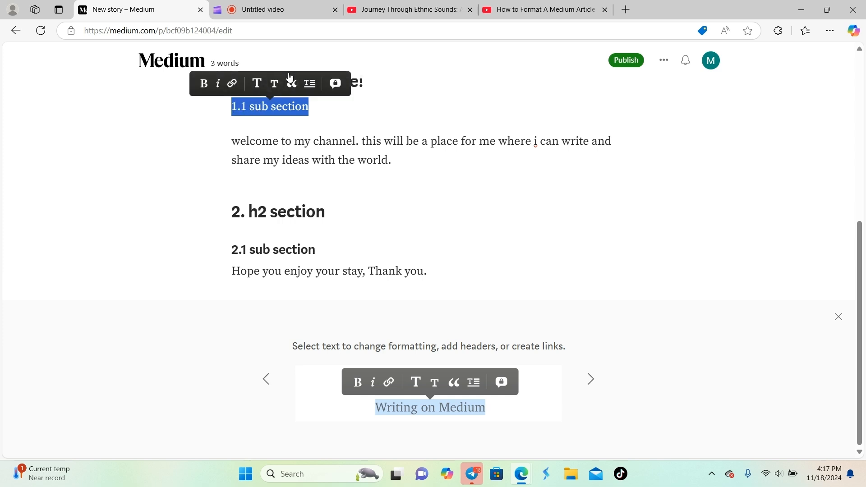
{"action": "left_click", "coordinate": [274, 84]}
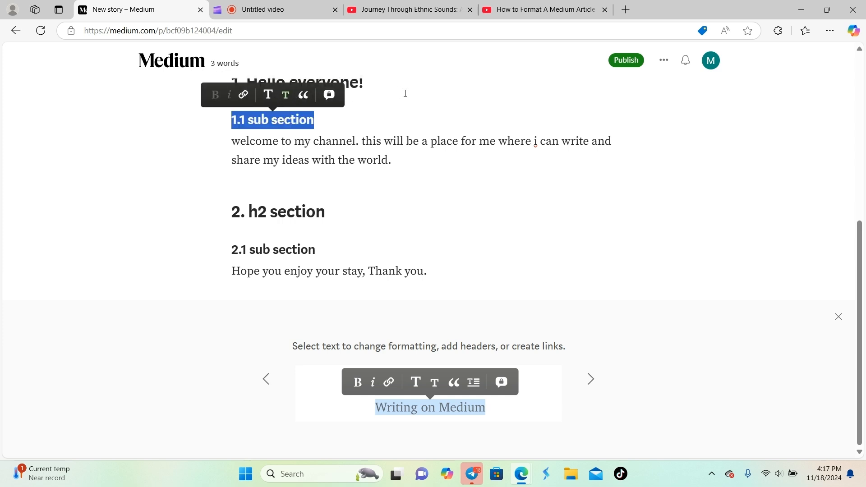
{"action": "key", "text": "Right"}
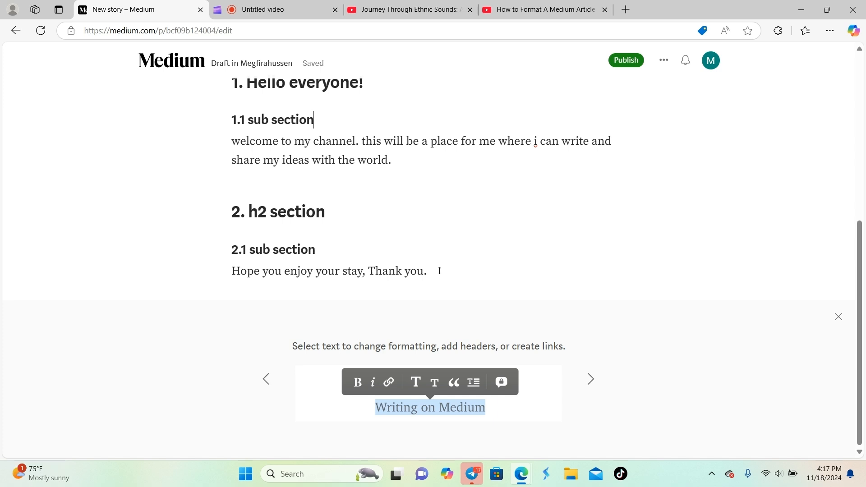
- Insert a separator below the final "Hope you enjoy your stay, Thank you." paragraph
{"action": "key", "text": "Return"}
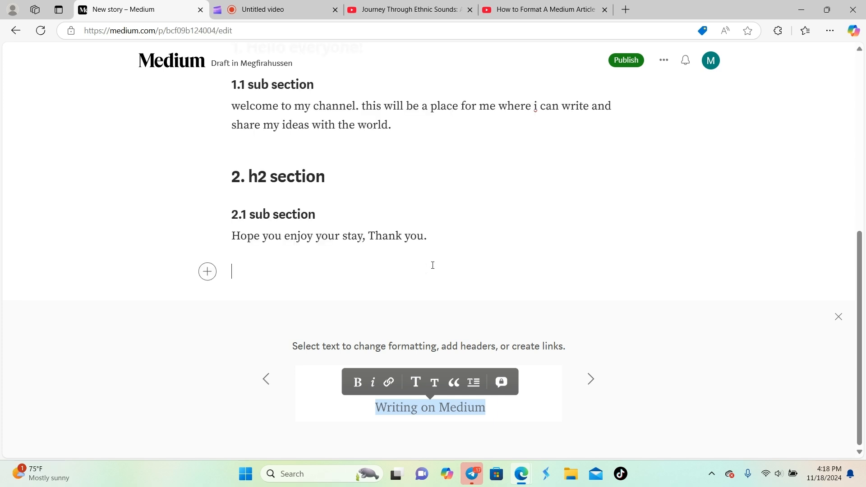
{"action": "left_click", "coordinate": [207, 271]}
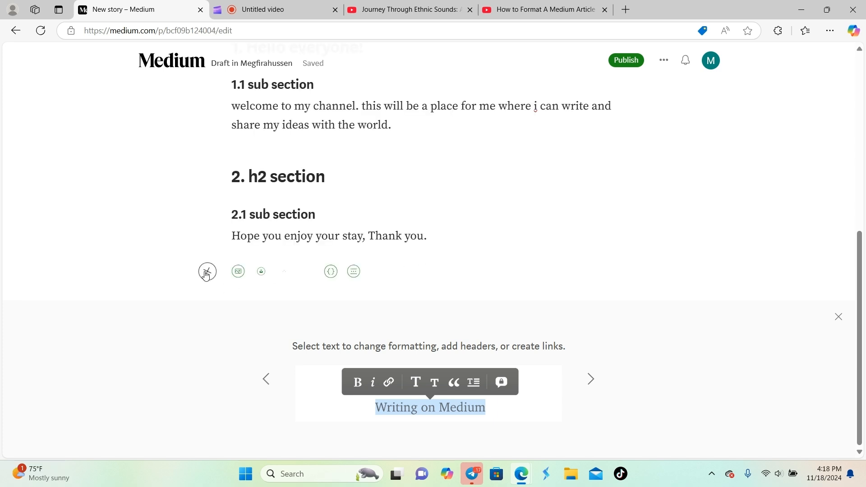
{"action": "left_click", "coordinate": [353, 270]}
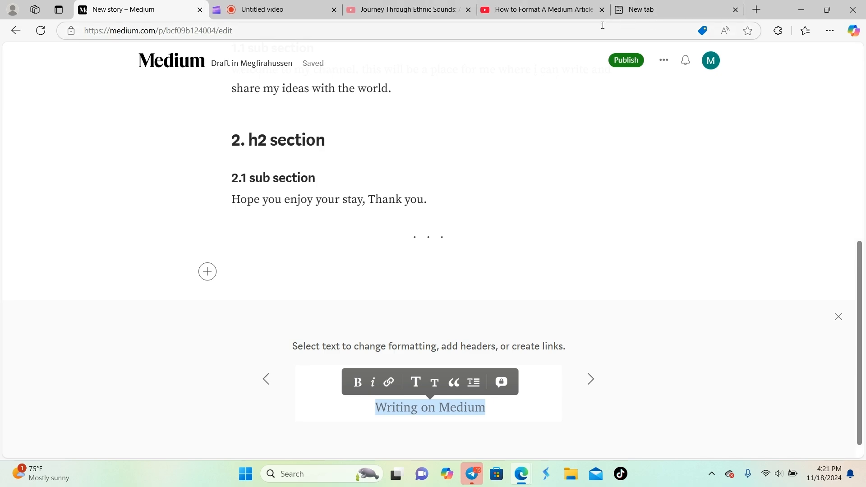
- Search the web for "quotes by mark zuckerberg" and open the A-Z Quotes result
{"action": "left_click", "coordinate": [659, 7]}
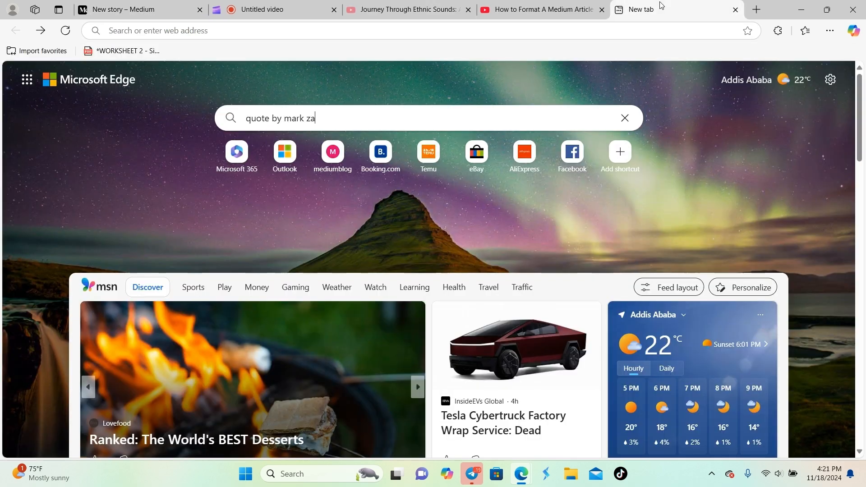
{"action": "left_click", "coordinate": [332, 116]}
{"action": "left_click", "coordinate": [334, 143]}
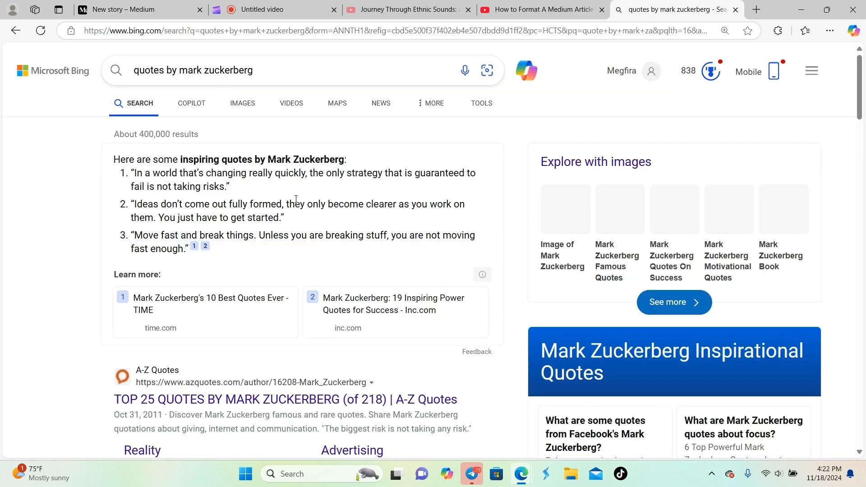
{"action": "scroll", "coordinate": [271, 189], "scroll_direction": "down", "scroll_amount": 7}
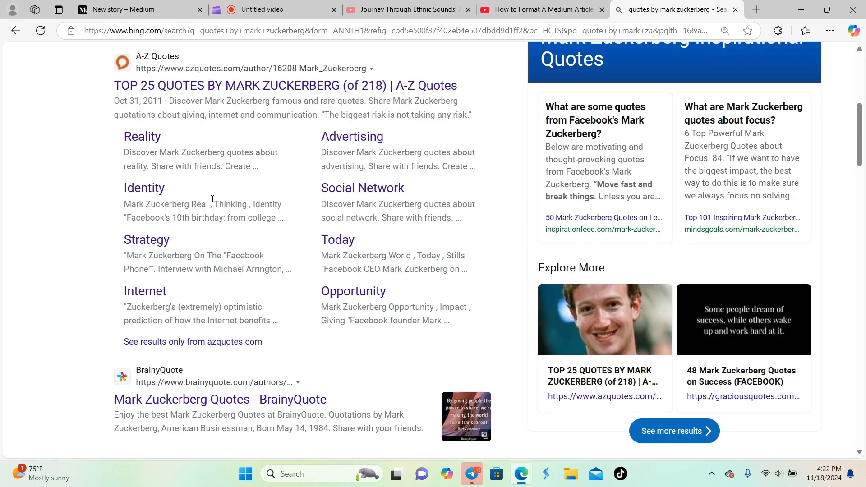
{"action": "left_click", "coordinate": [212, 87]}
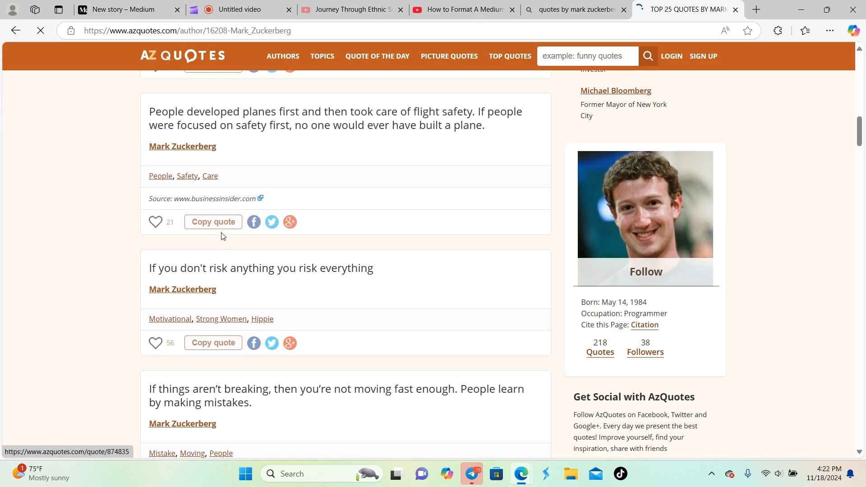
- Copy the quote "If you don't risk anything you risk everything" with its author and paste it below the last separator in the Medium story
{"action": "left_click_drag", "start_coordinate": [149, 144], "coordinate": [393, 157]}
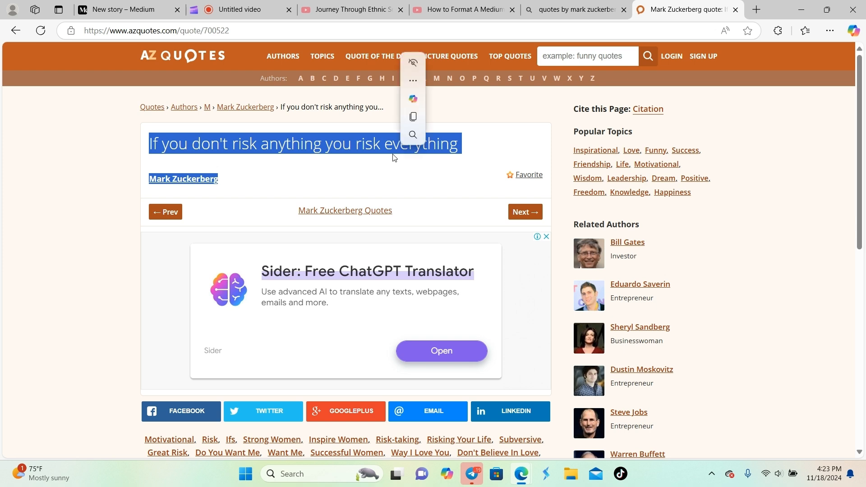
{"action": "left_click", "coordinate": [413, 118]}
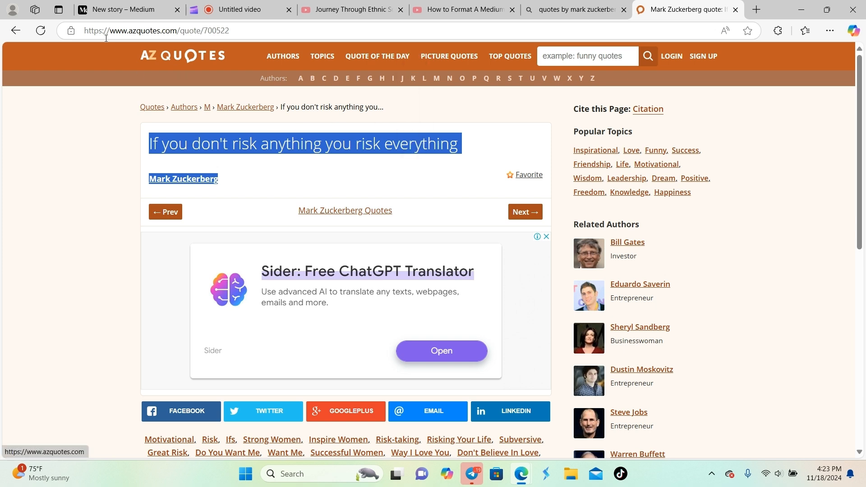
{"action": "left_click", "coordinate": [125, 12]}
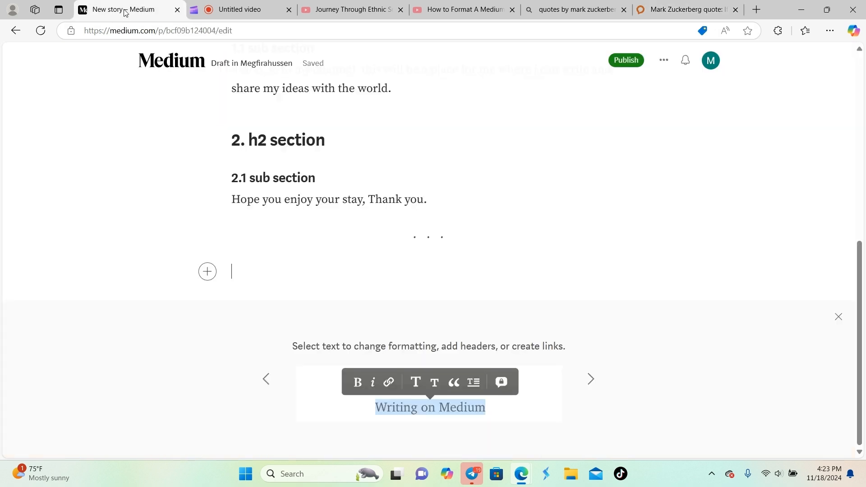
{"action": "right_click", "coordinate": [256, 276]}
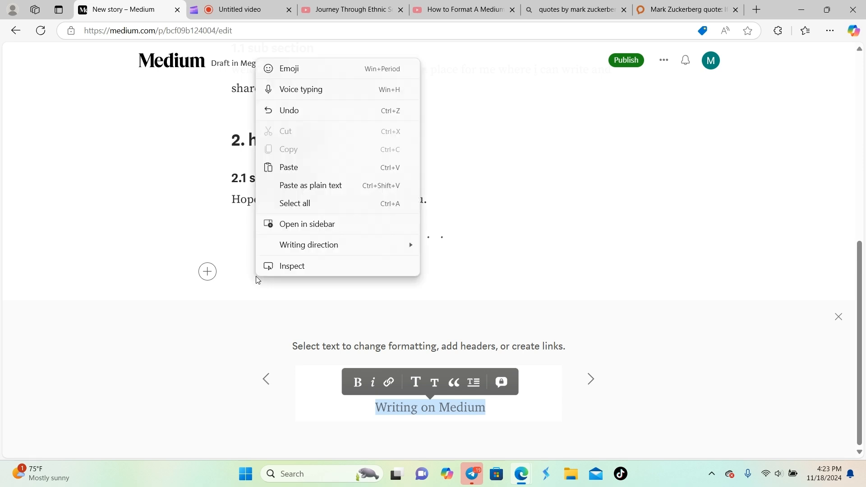
{"action": "left_click", "coordinate": [311, 165]}
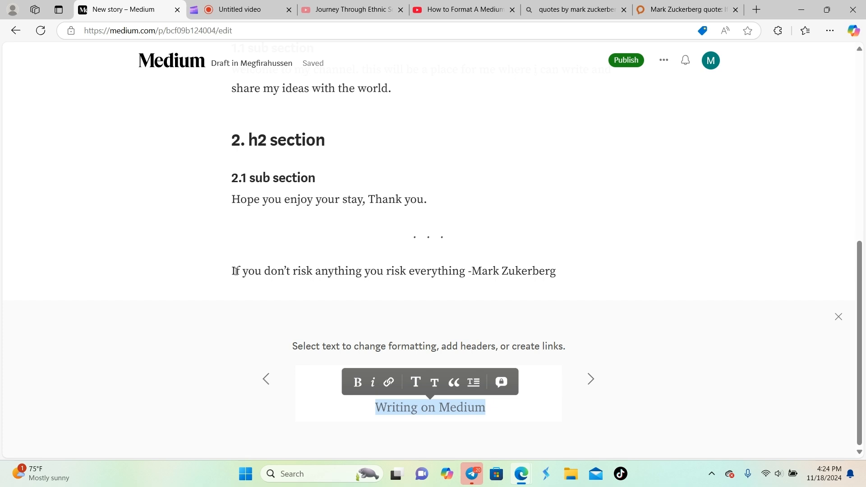
- Format the pasted quote line as a block quote and enclose the quoted sentence in double quotation marks
{"action": "double_click", "coordinate": [270, 273]}
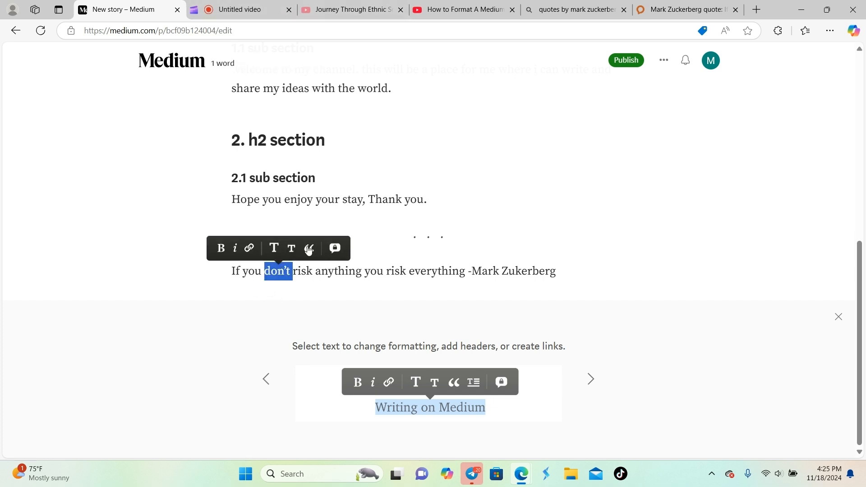
{"action": "left_click", "coordinate": [309, 249]}
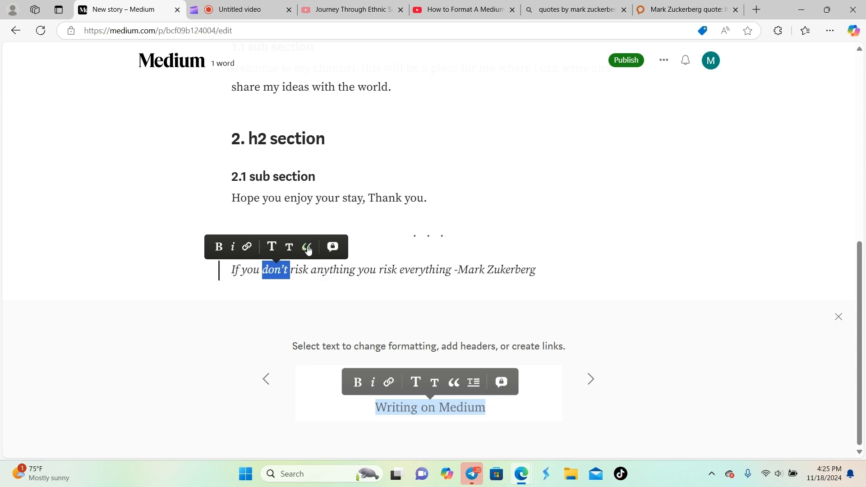
{"action": "left_click", "coordinate": [232, 269]}
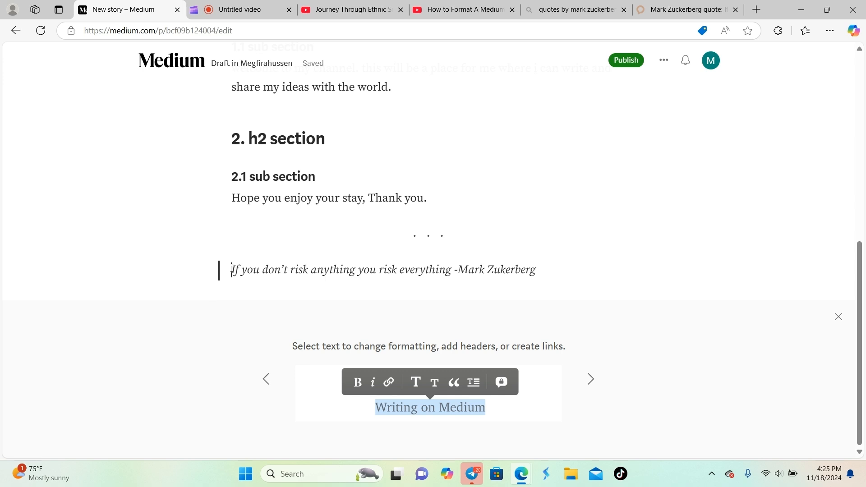
{"action": "type", "text": "'"}
{"action": "left_click", "coordinate": [543, 271]}
{"action": "type", "text": "''"}
{"action": "left_click", "coordinate": [233, 268]}
{"action": "type", "text": "'"}
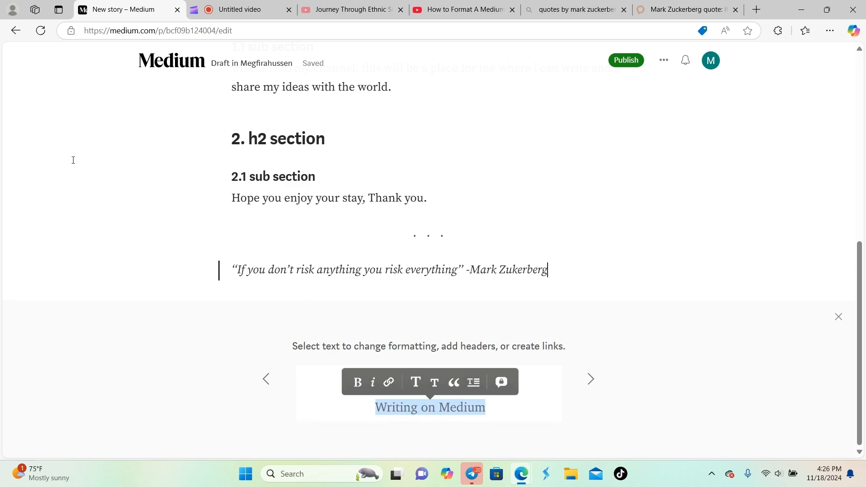
- Copy the address of the "Mark Zuckerberg Quotes" link on the AZ Quotes page
{"action": "left_click", "coordinate": [662, 10]}
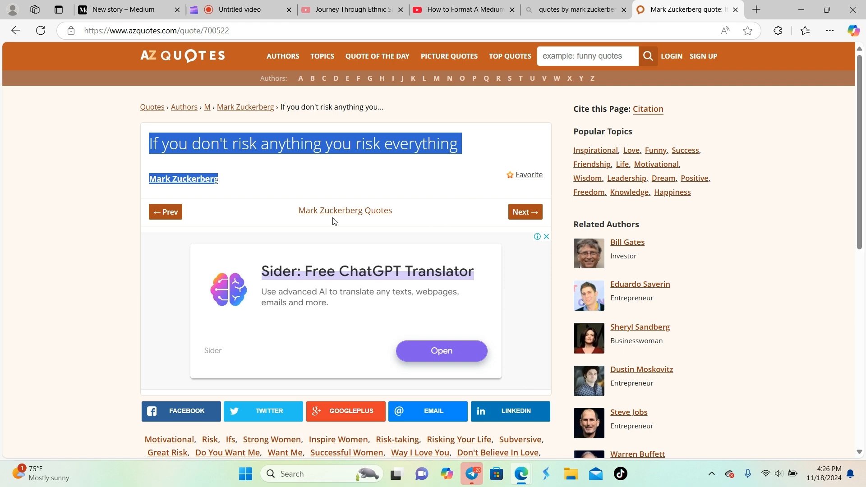
{"action": "right_click", "coordinate": [320, 212]}
{"action": "left_click", "coordinate": [259, 207]}
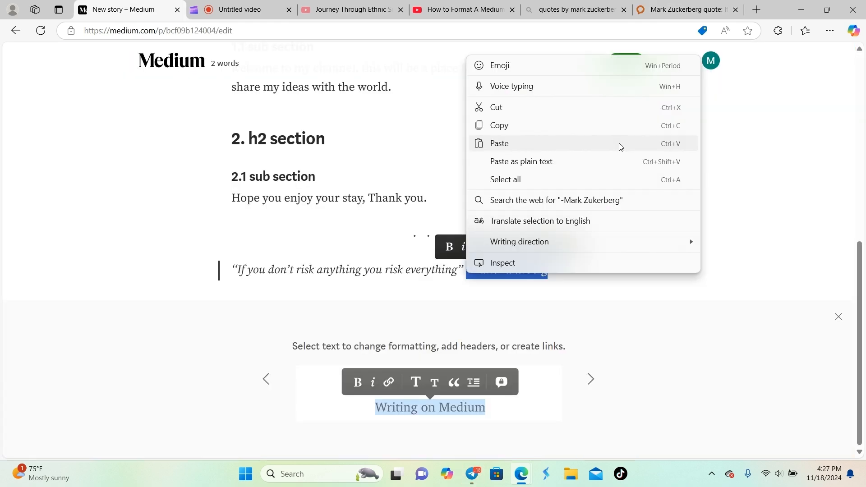
- Link the "-Mark Zukerberg" attribution in the Medium story to the copied address and start an empty paragraph below the quote
{"action": "left_click", "coordinate": [618, 144]}
{"action": "left_click_drag", "start_coordinate": [548, 270], "coordinate": [464, 270]}
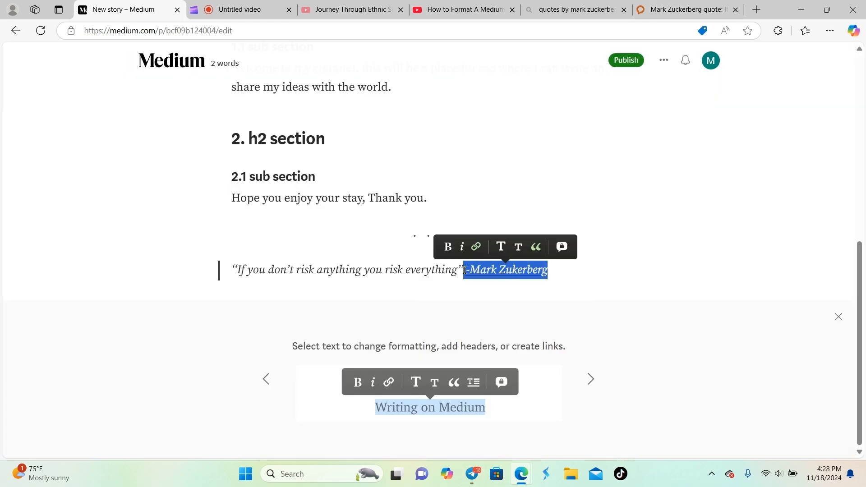
{"action": "left_click", "coordinate": [477, 247]}
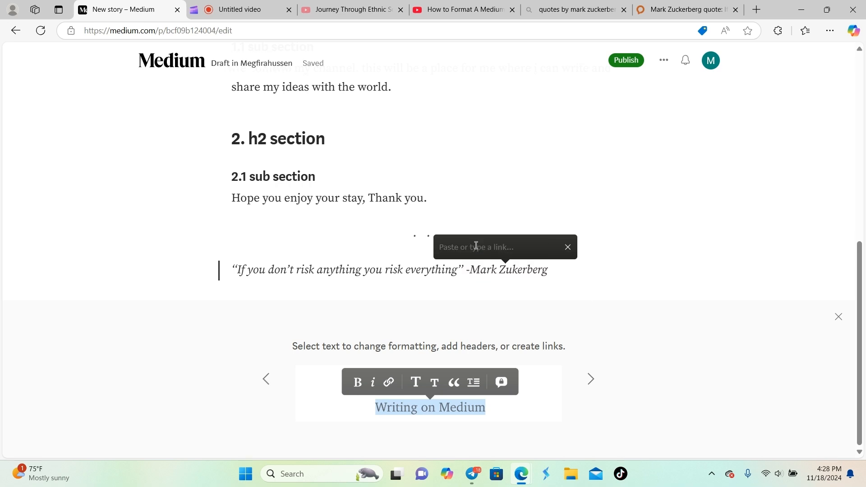
{"action": "right_click", "coordinate": [476, 246]}
{"action": "left_click", "coordinate": [516, 144]}
{"action": "key", "text": "Return"}
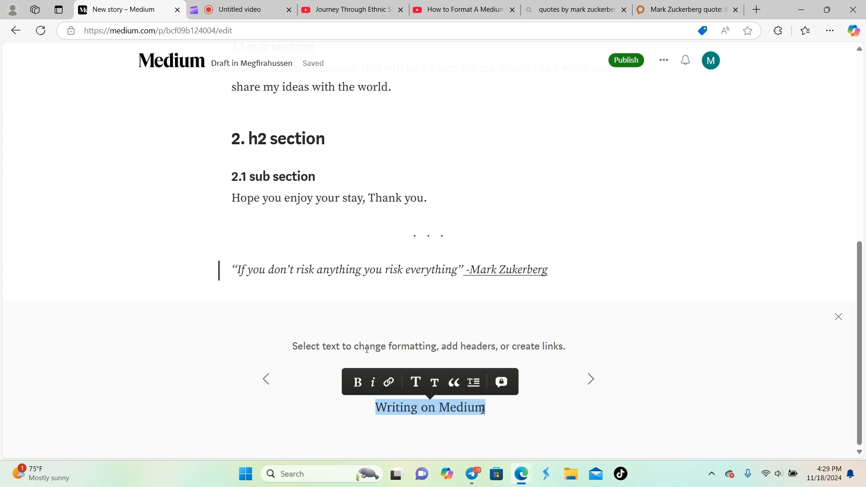
{"action": "key", "text": "Return"}
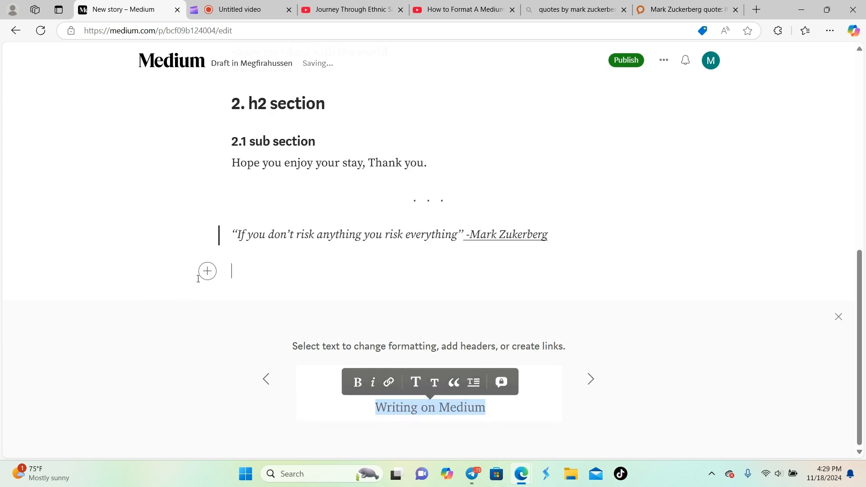
- Insert a separator below the linked block quote and leave an empty paragraph under it
{"action": "left_click", "coordinate": [202, 276]}
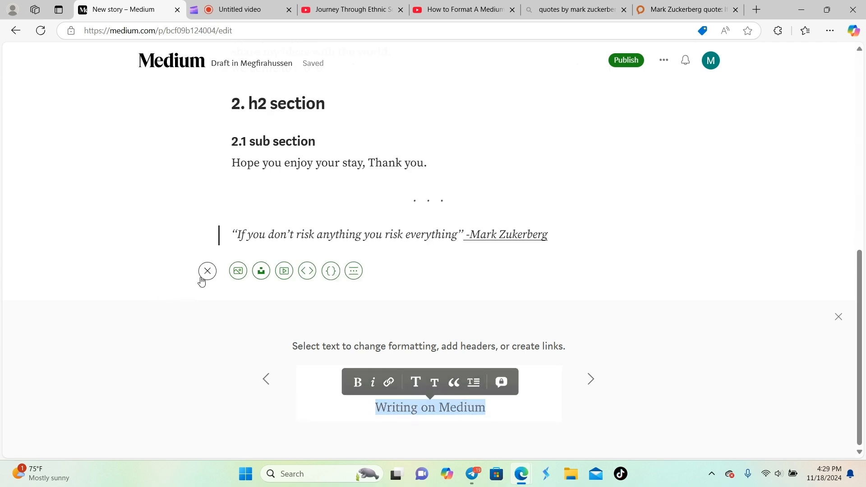
{"action": "left_click", "coordinate": [350, 274]}
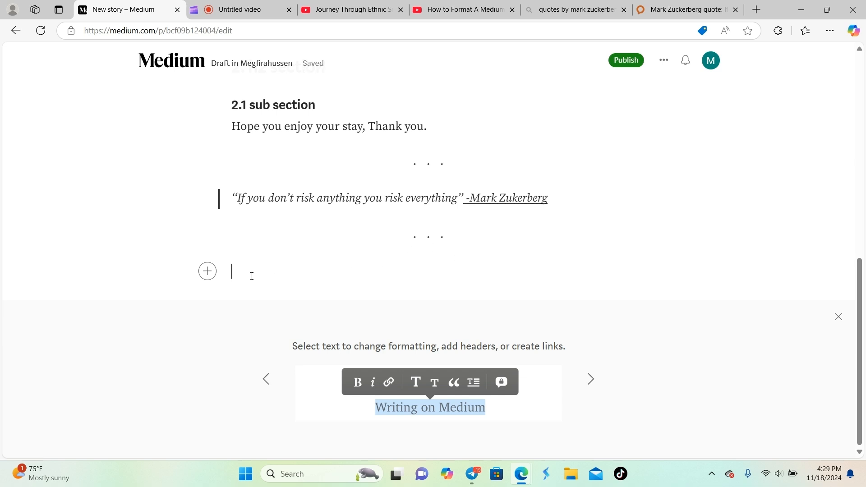
{"action": "key", "text": "Return"}
- Create a bulleted list with the items "your bullet list here" and "one", and end the list
{"action": "type", "text": "* "}
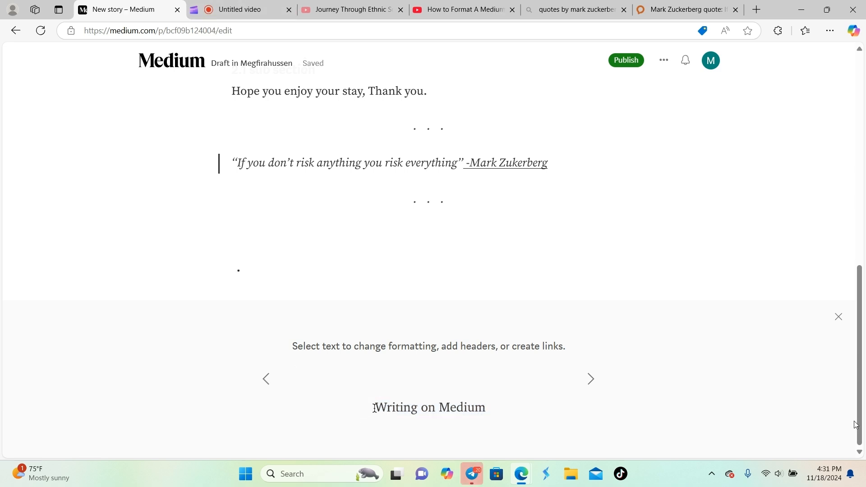
{"action": "type", "text": "your bu"}
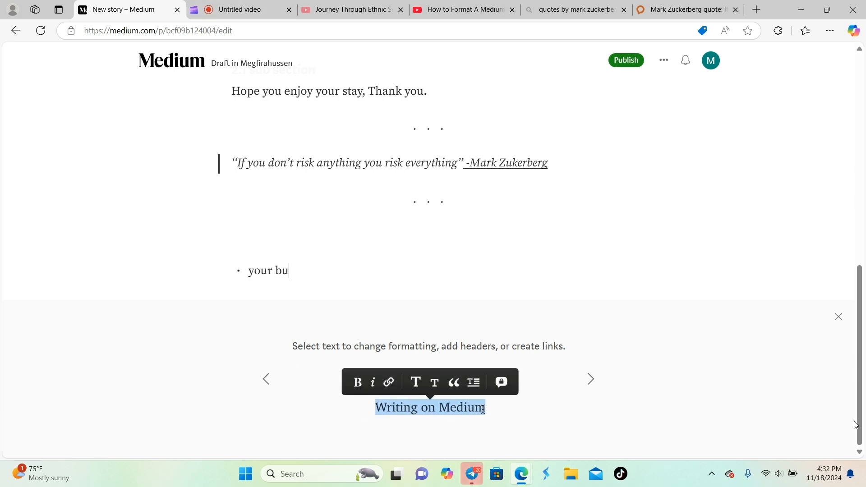
{"action": "type", "text": "llet list her"}
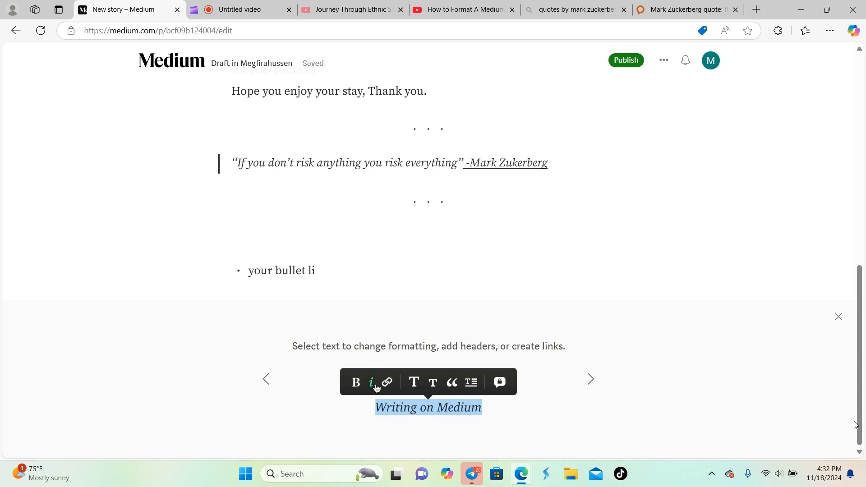
{"action": "type", "text": "e"}
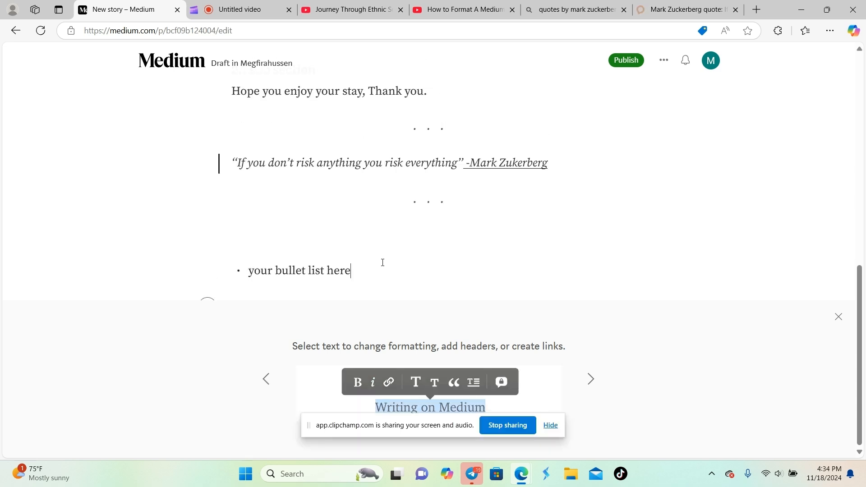
{"action": "key", "text": "Return"}
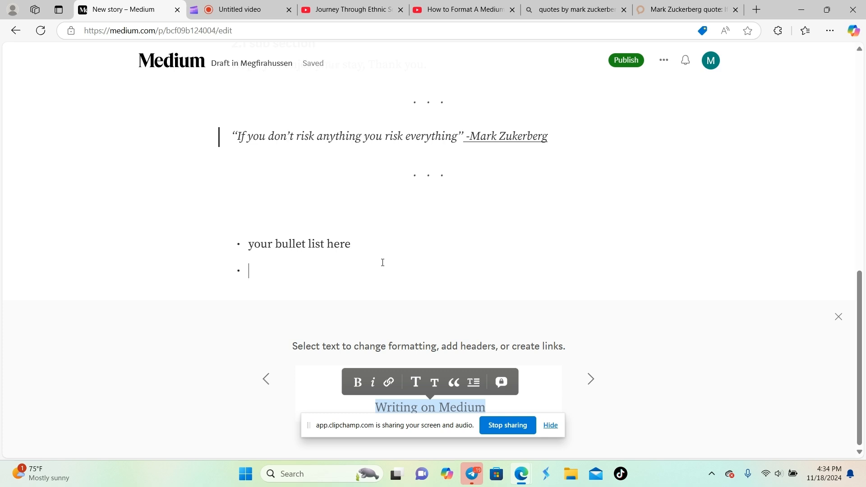
{"action": "type", "text": "one"}
{"action": "key", "text": "Return"}
{"action": "key", "text": "Return"}
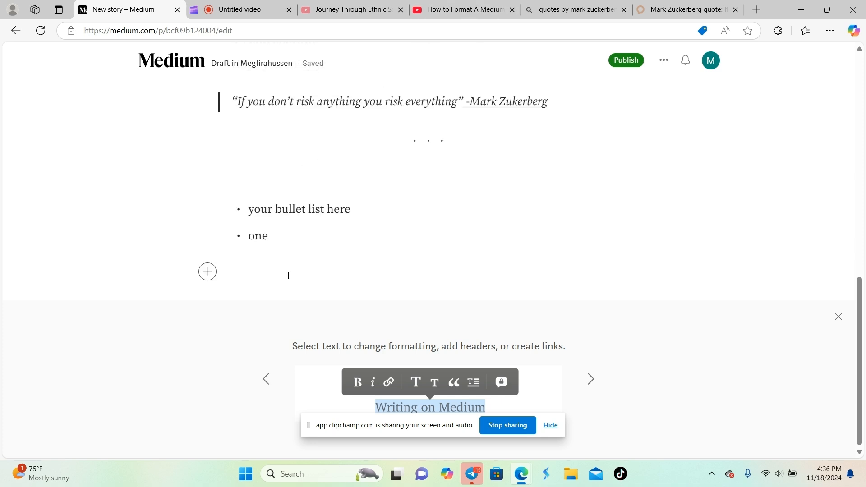
- Add a numbered list with the item "numbered list here" below the bullets, followed by a separator
{"action": "type", "text": "1"}
{"action": "type", "text": "."}
{"action": "type", "text": " numb"}
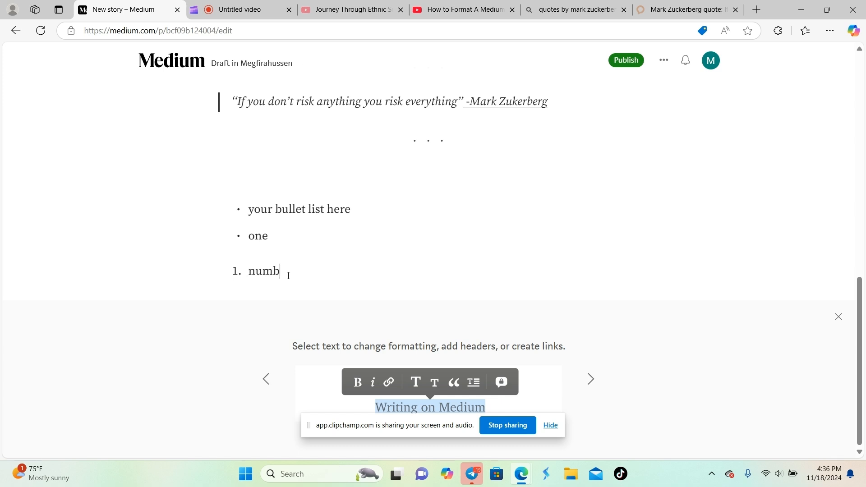
{"action": "type", "text": "erd list here"}
{"action": "key", "text": "Return"}
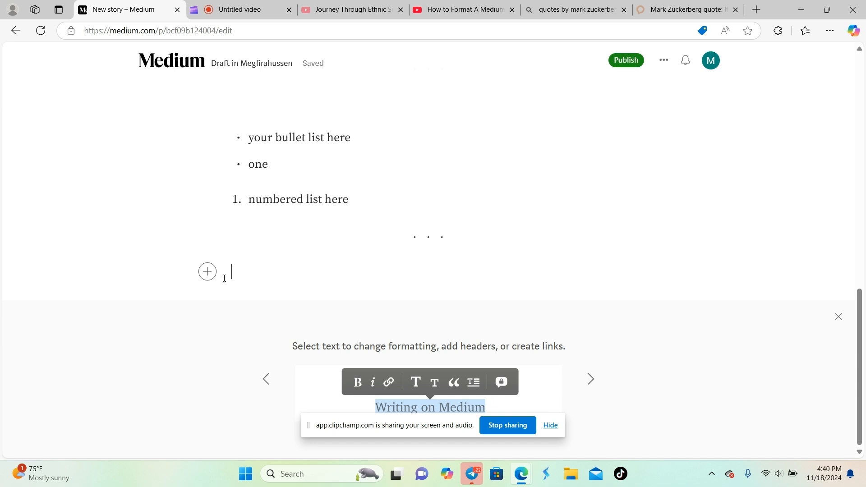
- Paste the copied "welcome to my channel" paragraph as plain text below the last separator and format it as a pull quote, with an empty paragraph after it
{"action": "right_click", "coordinate": [249, 267]}
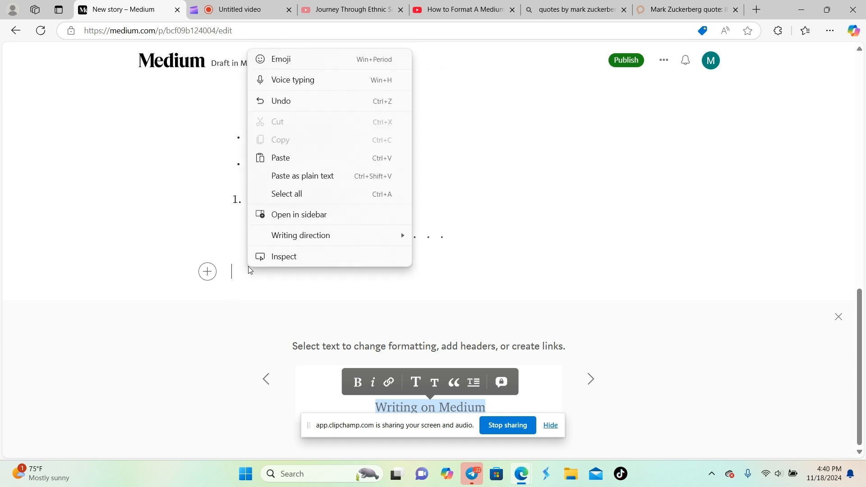
{"action": "left_click", "coordinate": [303, 174]}
{"action": "left_click_drag", "start_coordinate": [260, 256], "coordinate": [410, 290]}
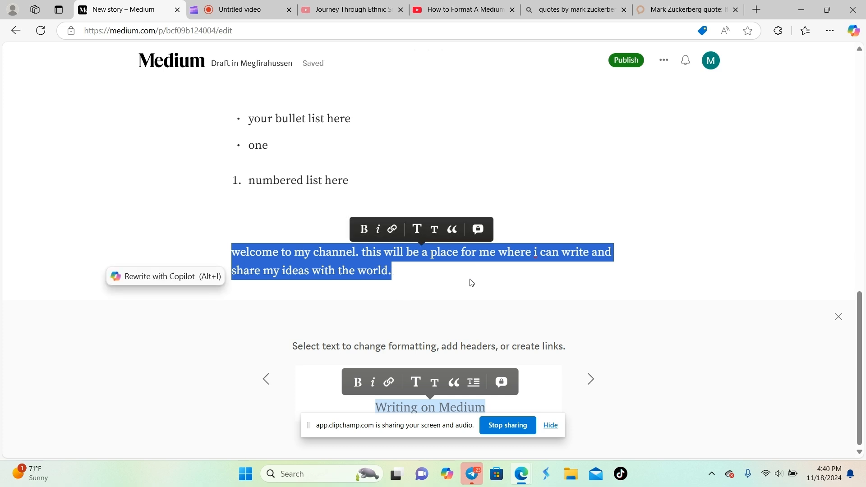
{"action": "left_click", "coordinate": [452, 229]}
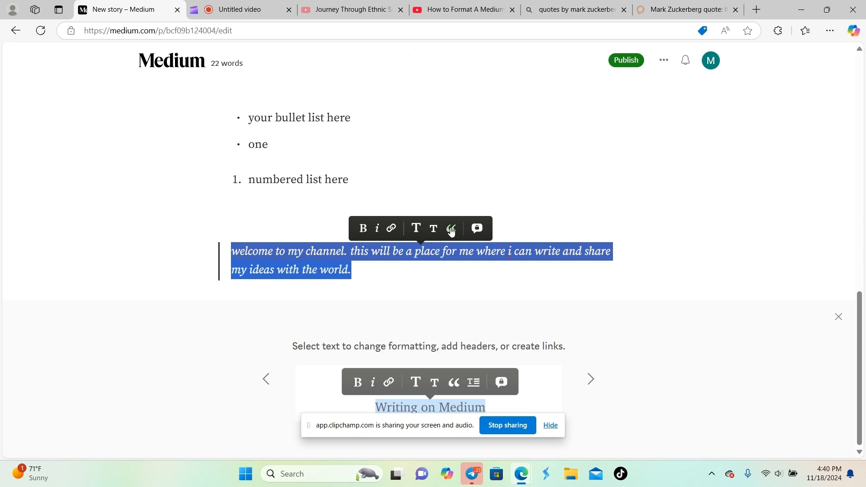
{"action": "left_click", "coordinate": [451, 229]}
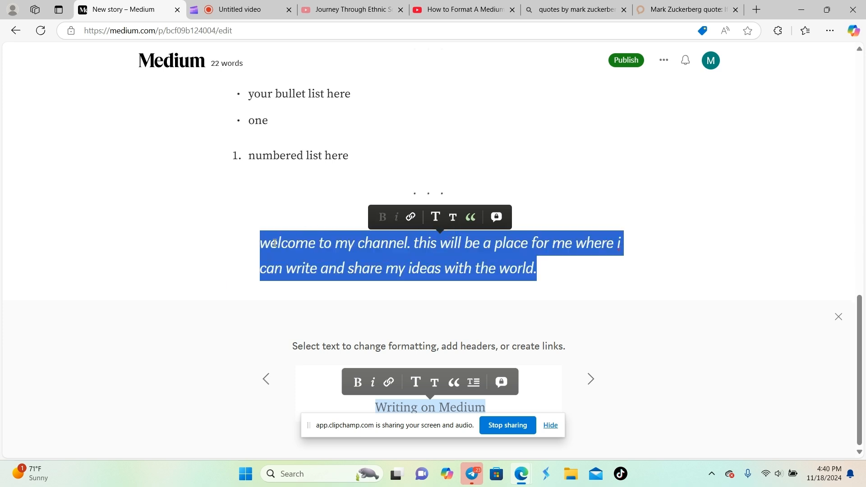
{"action": "left_click", "coordinate": [561, 263]}
{"action": "key", "text": "Return"}
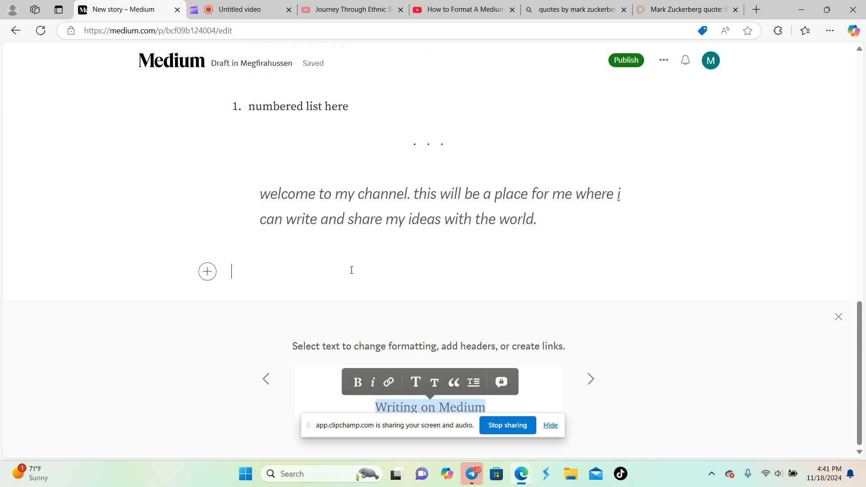
{"action": "left_click", "coordinate": [208, 270]}
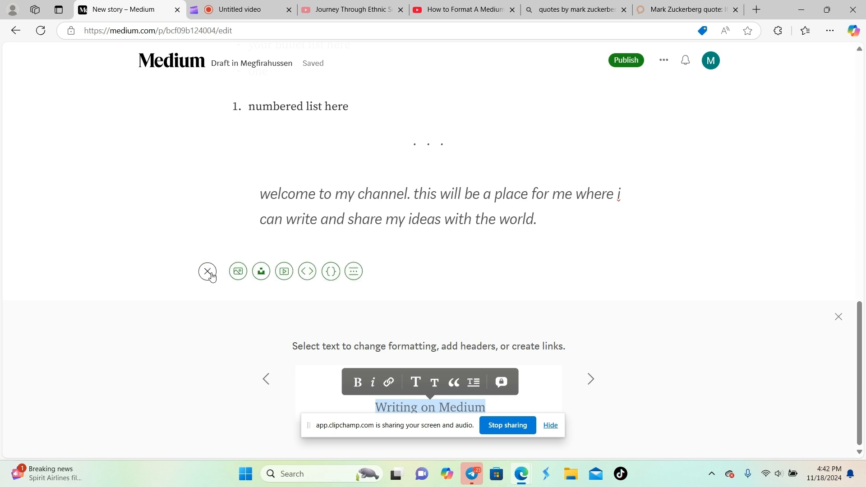
{"action": "left_click", "coordinate": [237, 272]}
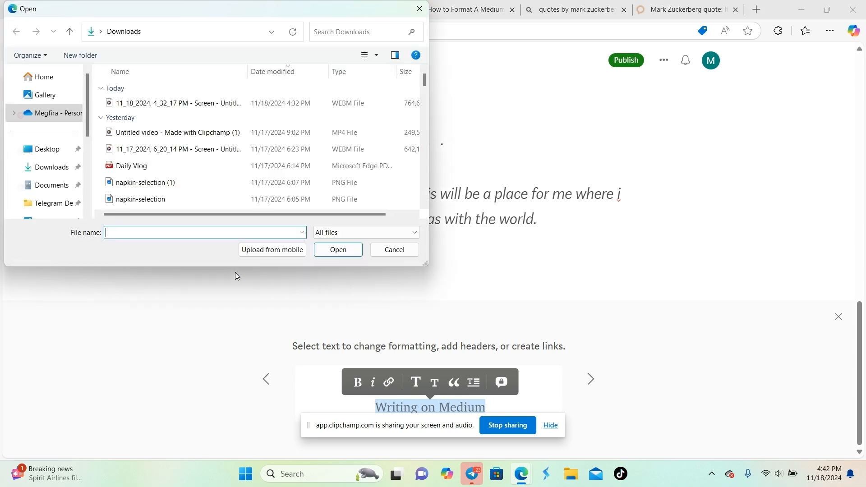
{"action": "left_click", "coordinate": [393, 249]}
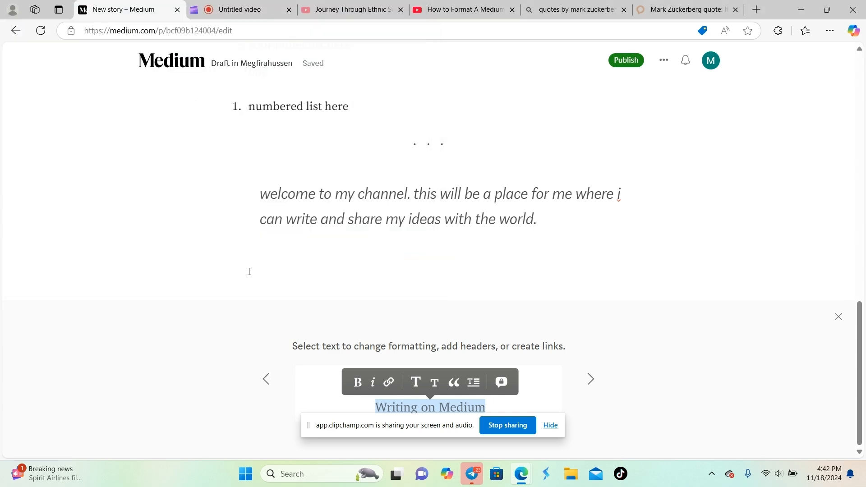
- Search Unsplash for "car" and insert the photo of the white SUV before snowy mountains from the second results page below the pull quote
{"action": "left_click", "coordinate": [207, 271]}
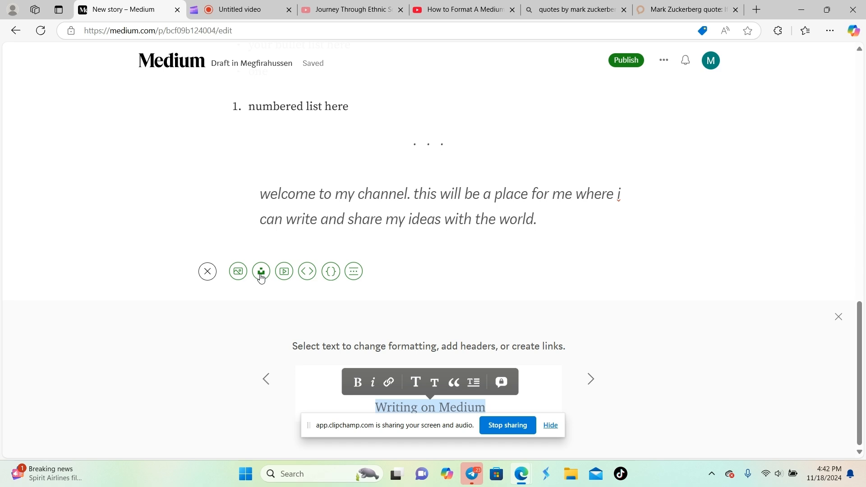
{"action": "left_click", "coordinate": [260, 273]}
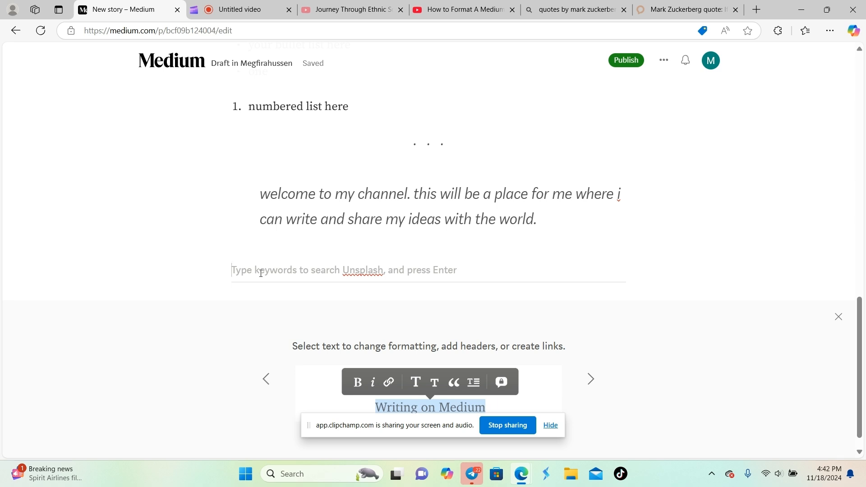
{"action": "type", "text": "car"}
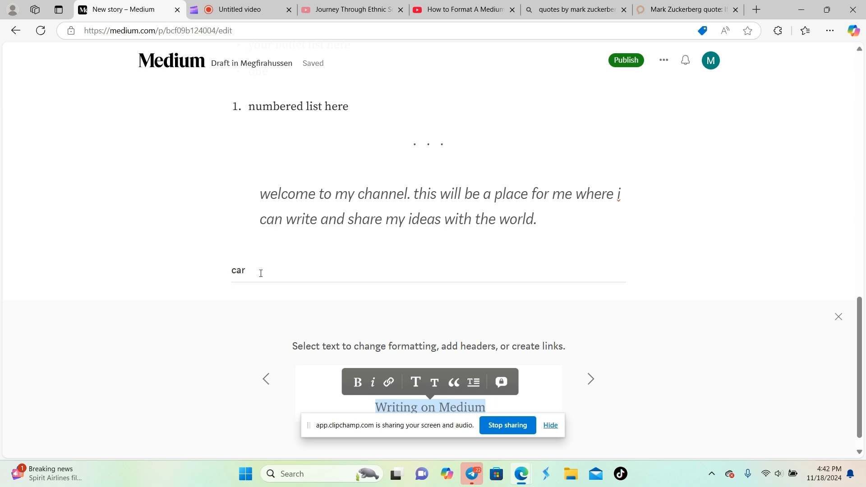
{"action": "key", "text": "Return"}
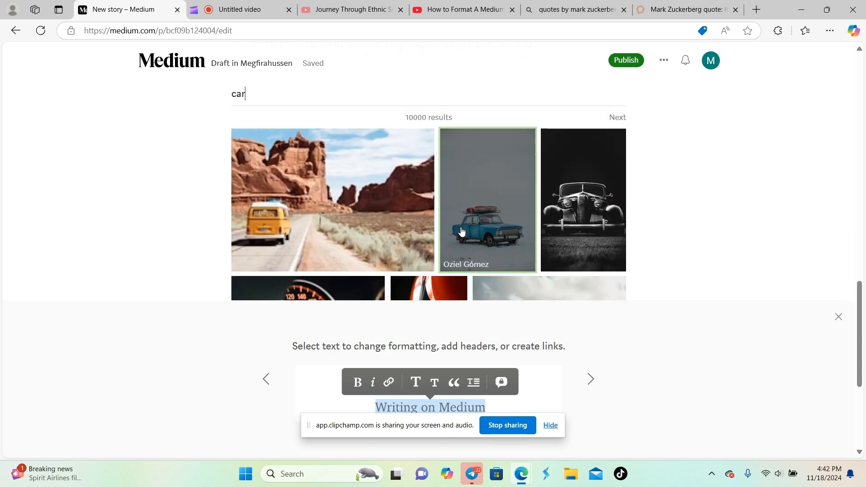
{"action": "scroll", "coordinate": [462, 232], "scroll_direction": "down", "scroll_amount": 1}
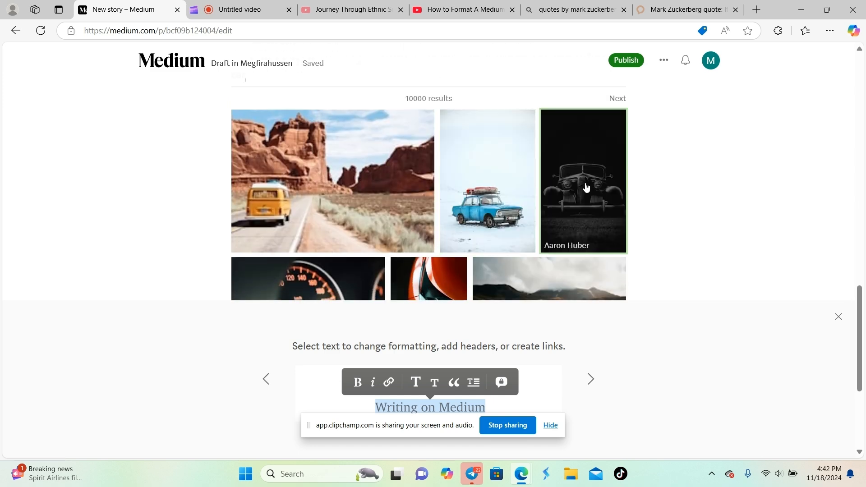
{"action": "scroll", "coordinate": [529, 228], "scroll_direction": "down", "scroll_amount": 2}
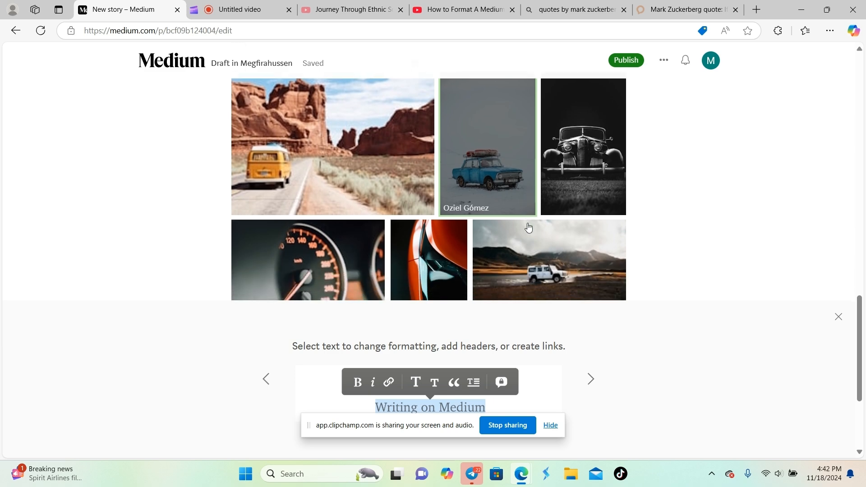
{"action": "scroll", "coordinate": [528, 227], "scroll_direction": "up", "scroll_amount": 2}
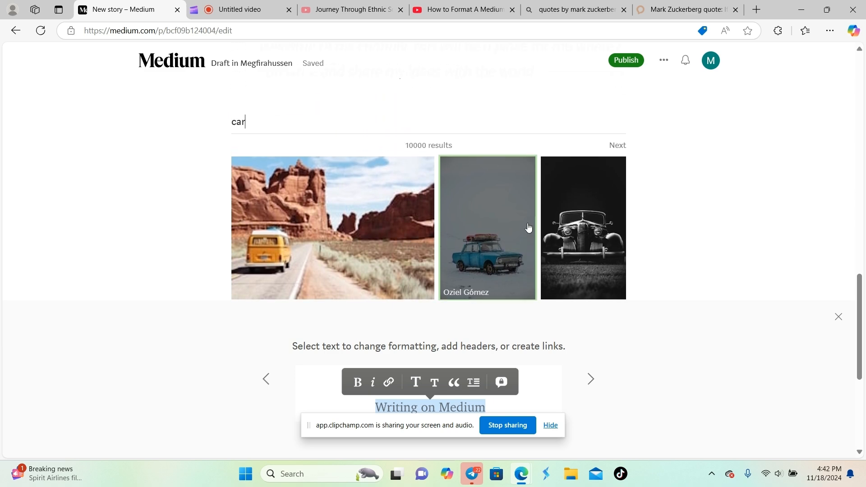
{"action": "left_click", "coordinate": [617, 148]}
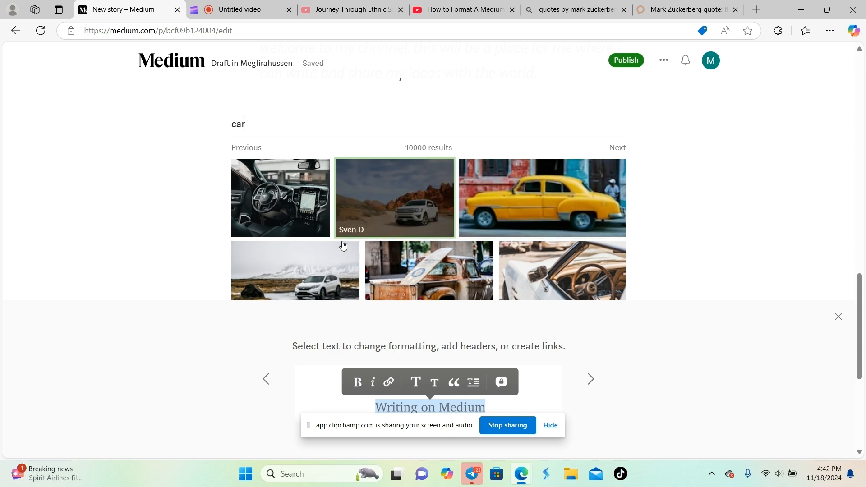
{"action": "left_click", "coordinate": [311, 272]}
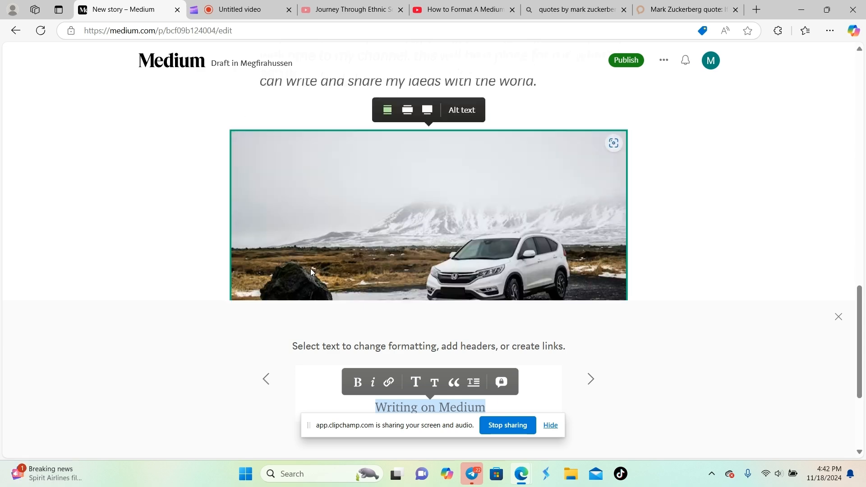
- Open the story's publishing settings and add the topic Example
{"action": "scroll", "coordinate": [735, 247], "scroll_direction": "up", "scroll_amount": 3}
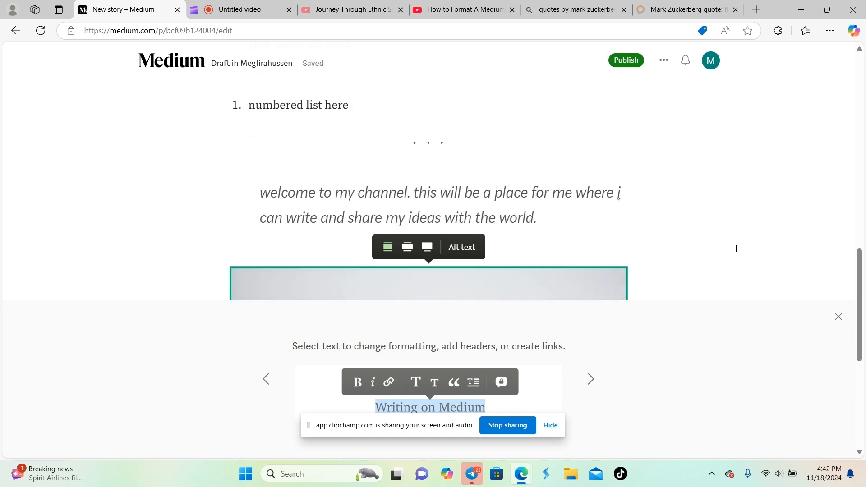
{"action": "scroll", "coordinate": [735, 248], "scroll_direction": "down", "scroll_amount": 5}
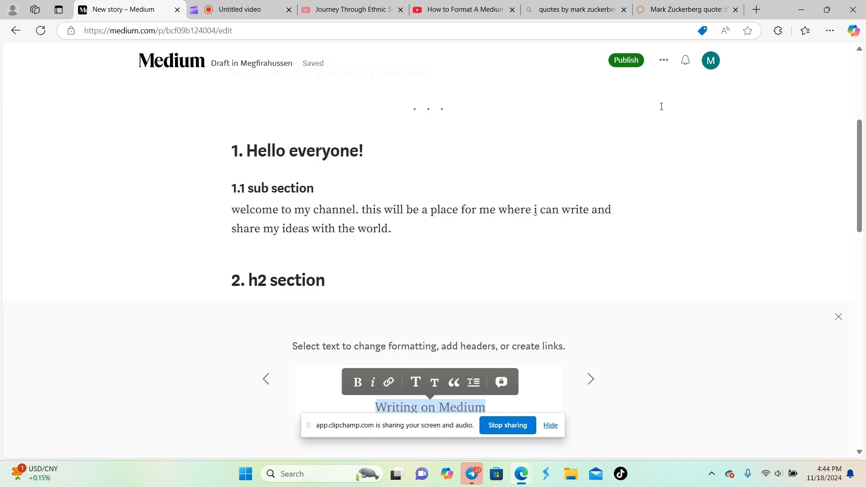
{"action": "left_click", "coordinate": [635, 61]}
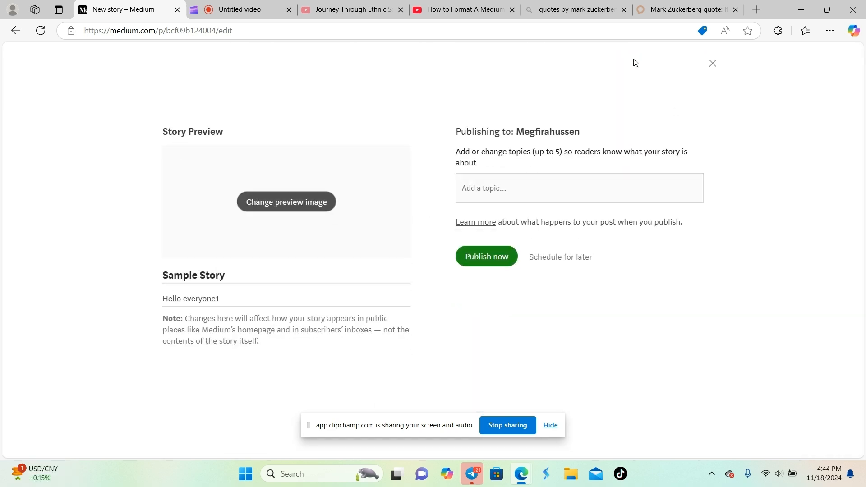
{"action": "left_click", "coordinate": [477, 187]}
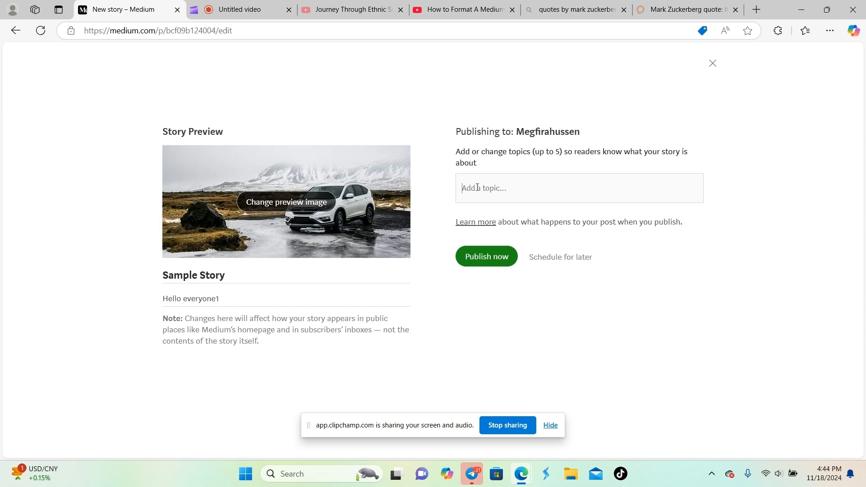
{"action": "type", "text": "example"}
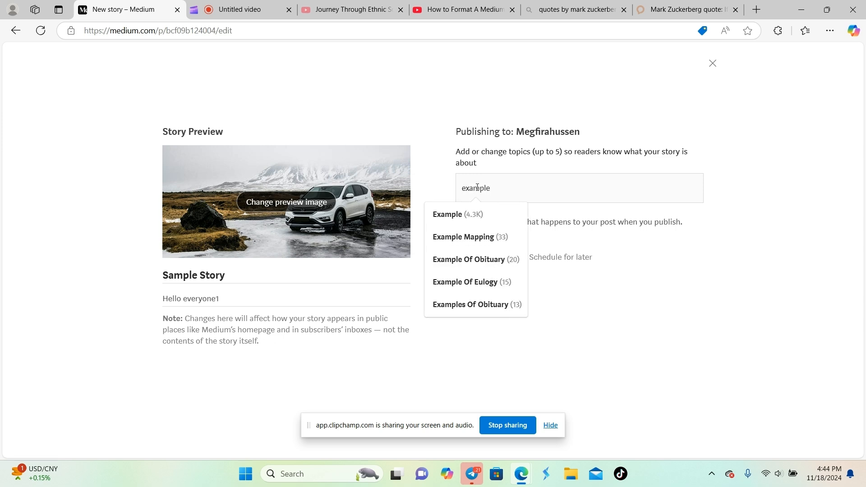
{"action": "left_click", "coordinate": [444, 217]}
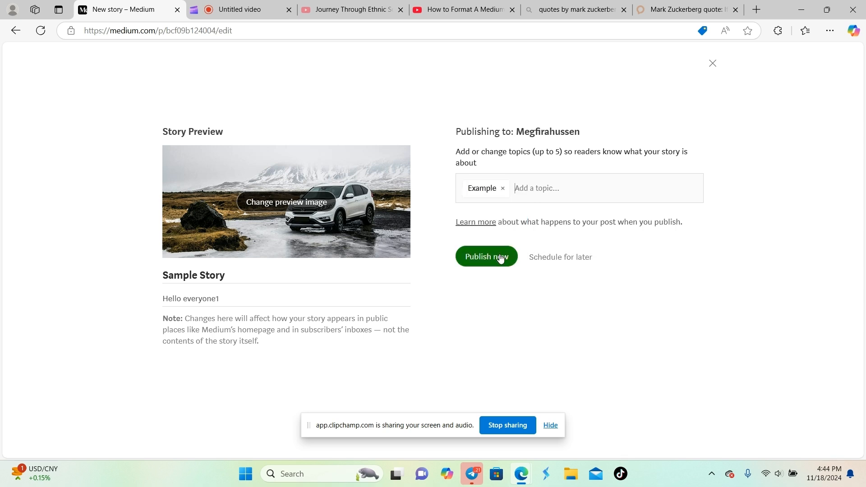